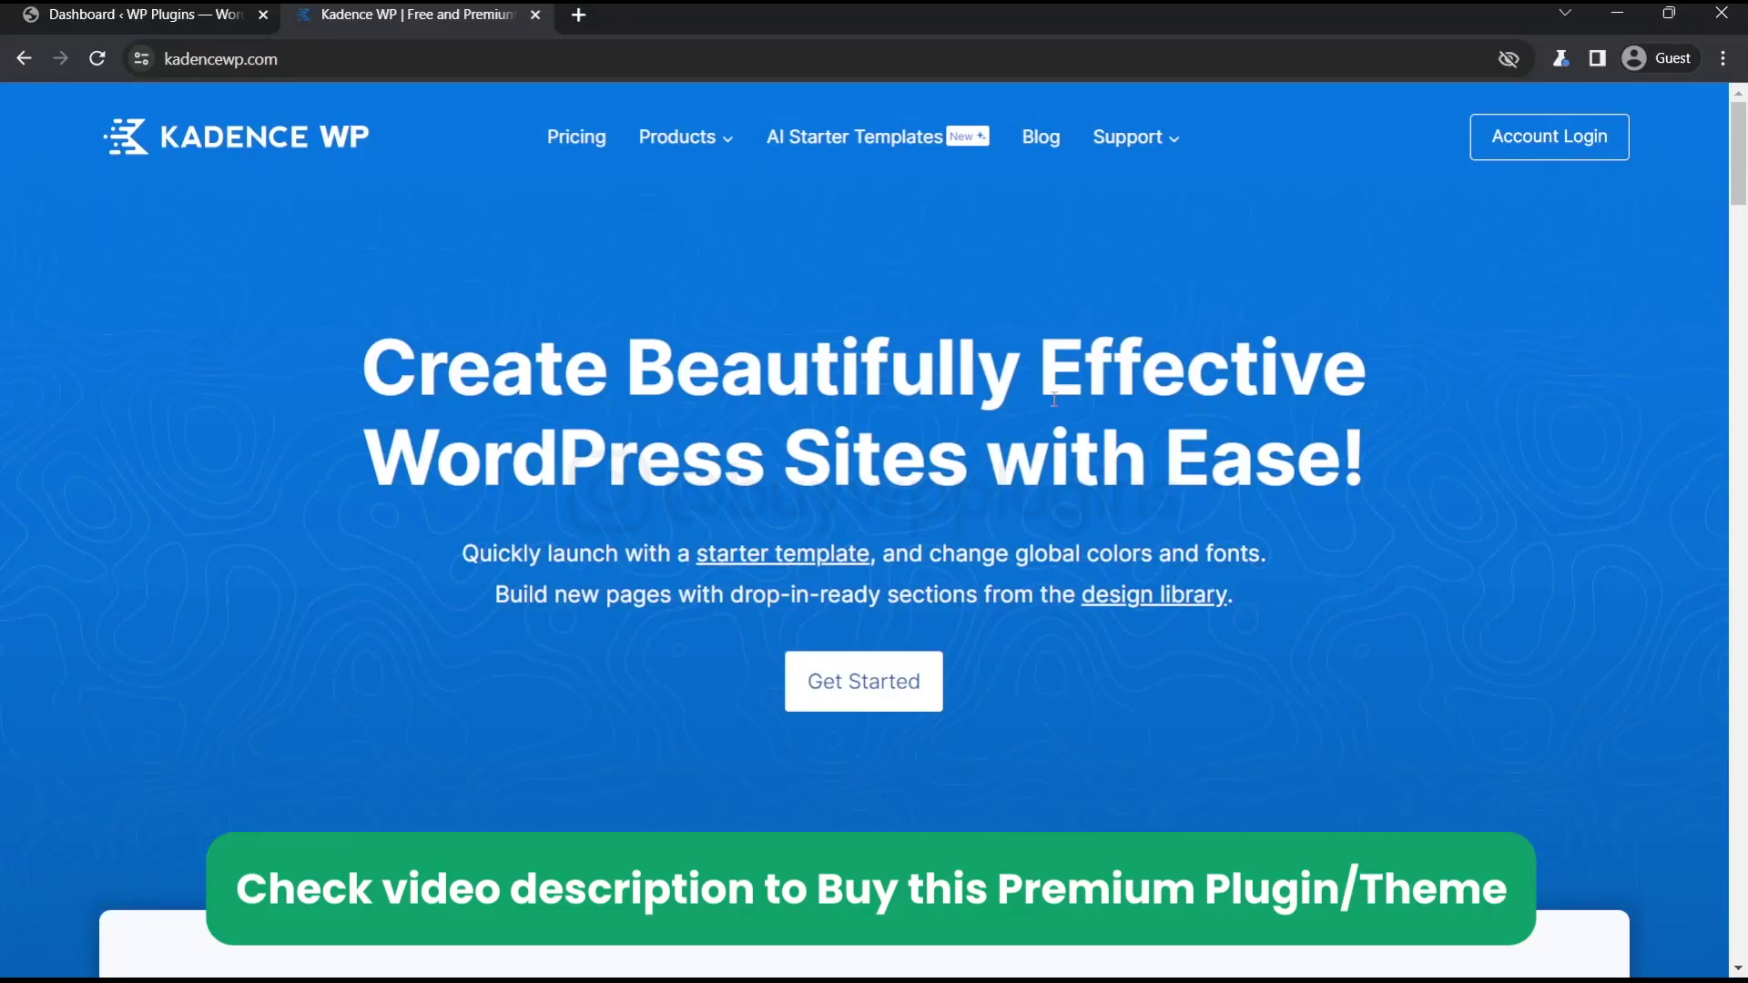
Open the Kadence WP pricing page and scroll down to the Lifetime Full plan
{"action": "scroll", "coordinate": [1053, 398], "scroll_direction": "down", "scroll_amount": 15}
{"action": "scroll", "coordinate": [430, 299], "scroll_direction": "up", "scroll_amount": 15}
{"action": "left_click", "coordinate": [574, 137]}
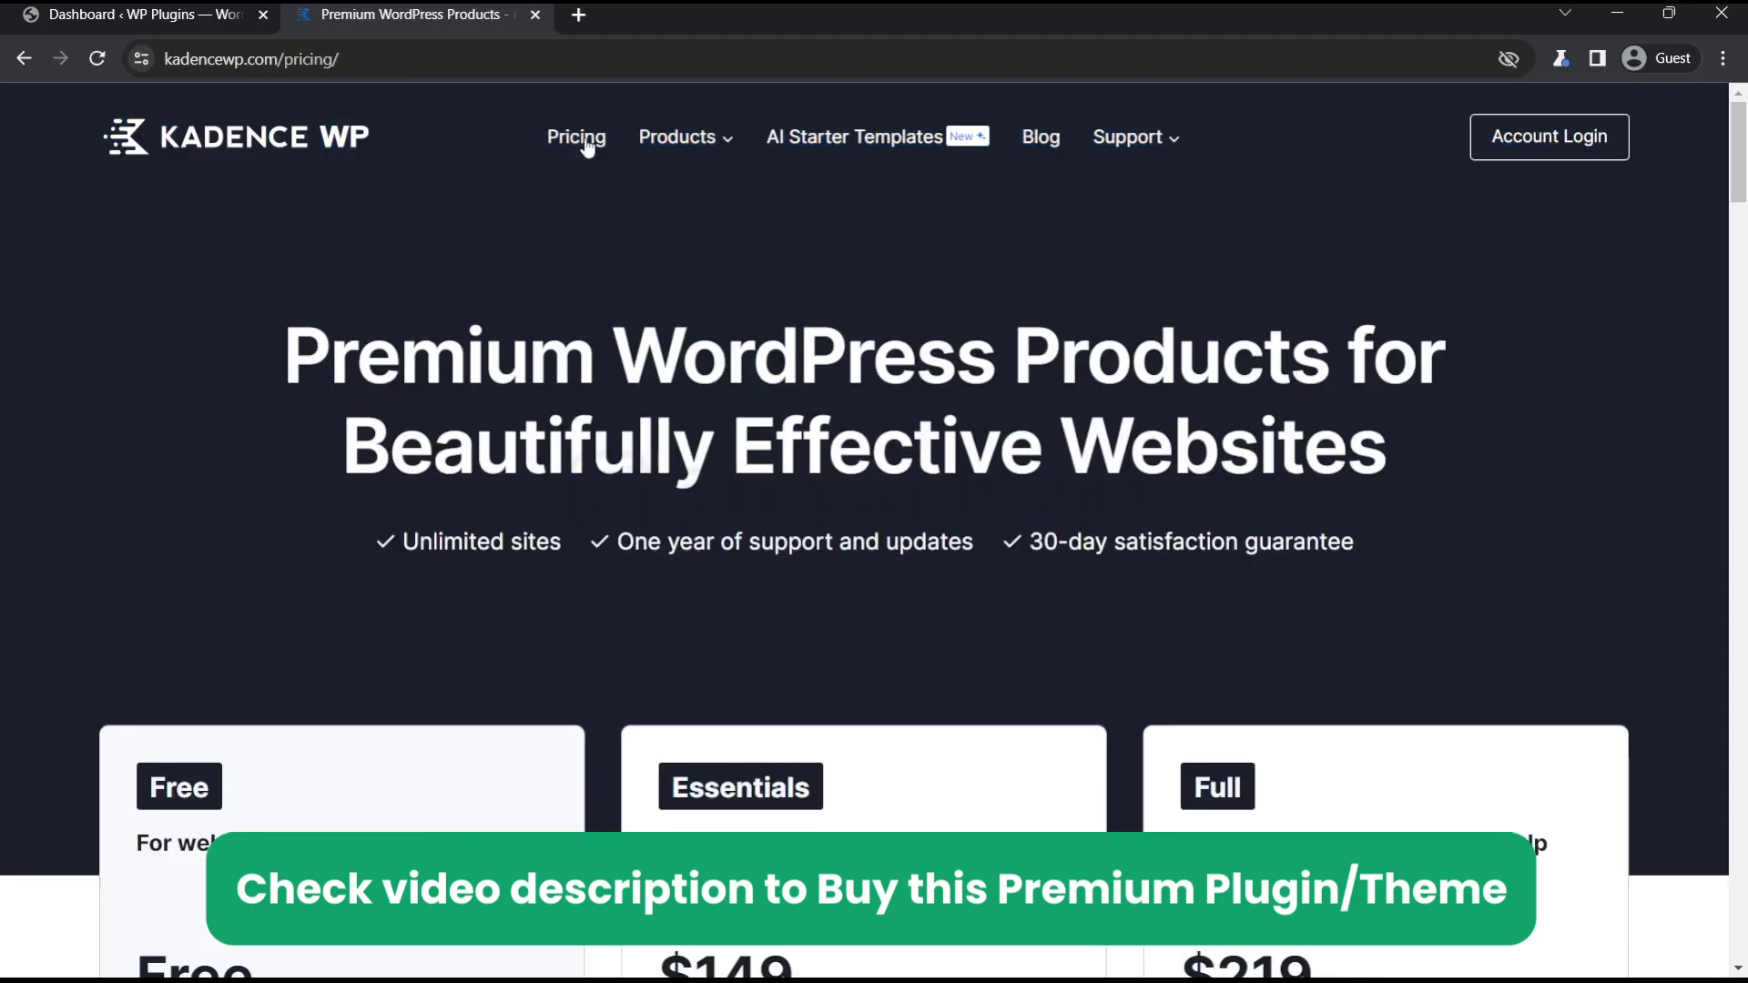
{"action": "mouse_move", "coordinate": [681, 138]}
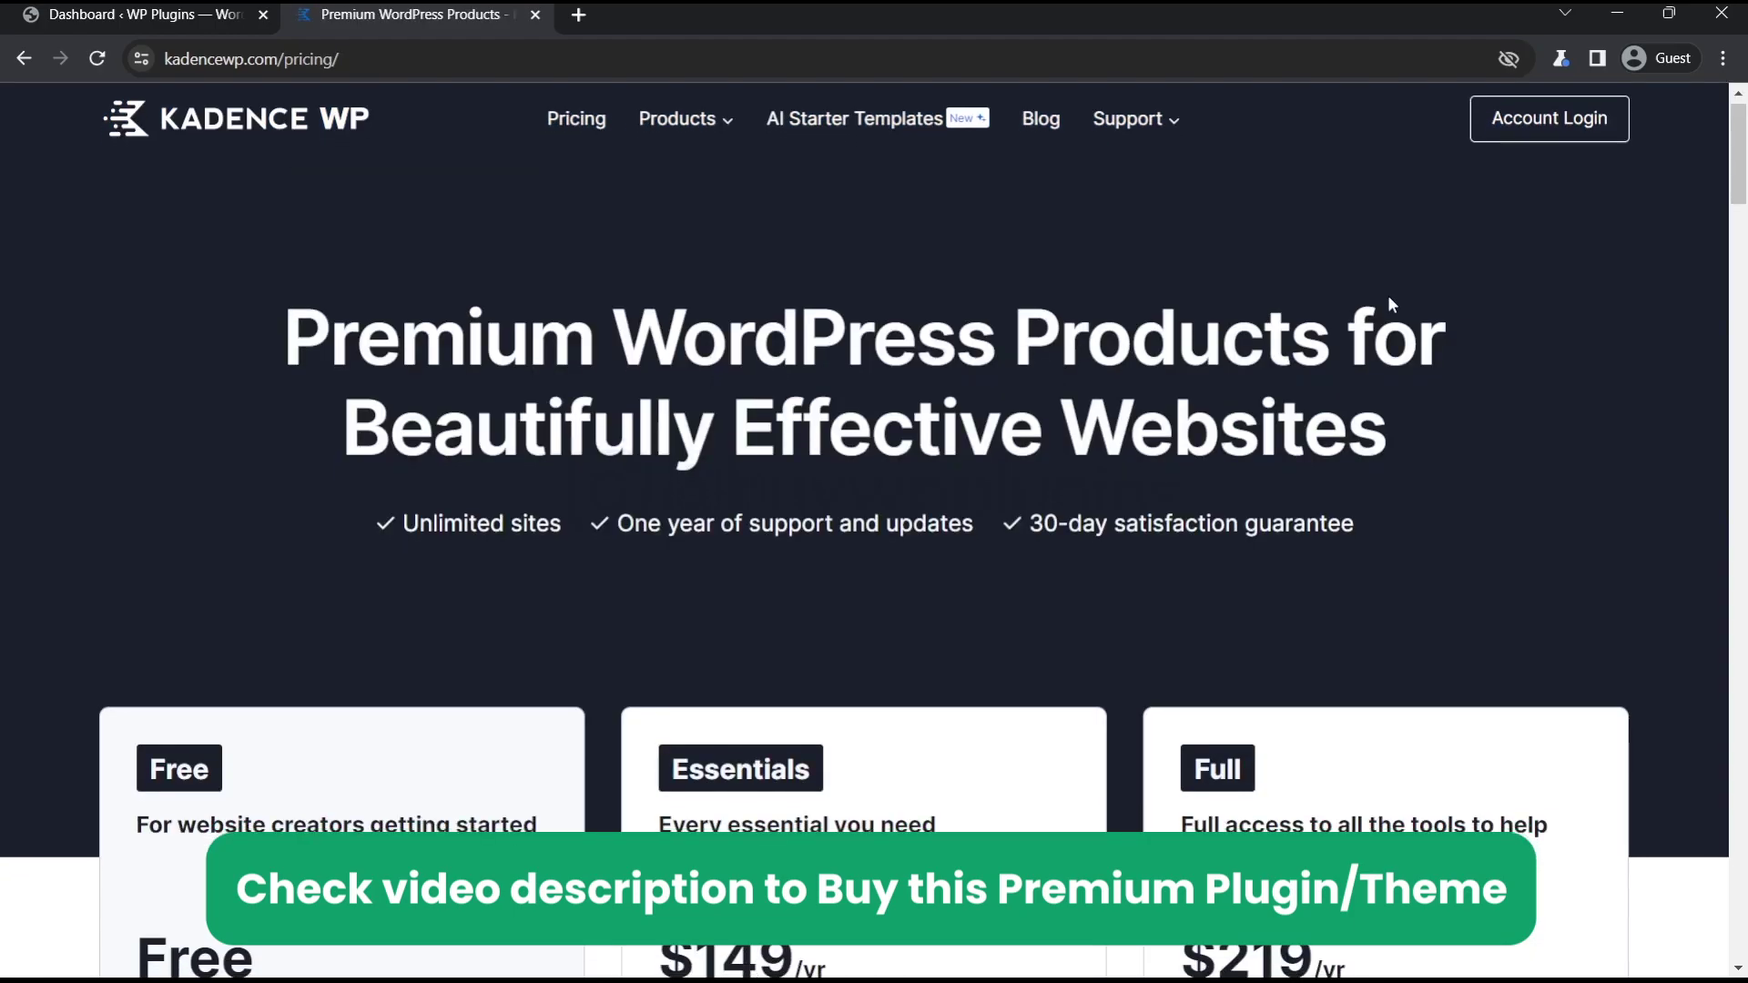
{"action": "scroll", "coordinate": [1388, 295], "scroll_direction": "down", "scroll_amount": 12}
{"action": "scroll", "coordinate": [1357, 304], "scroll_direction": "down", "scroll_amount": 2}
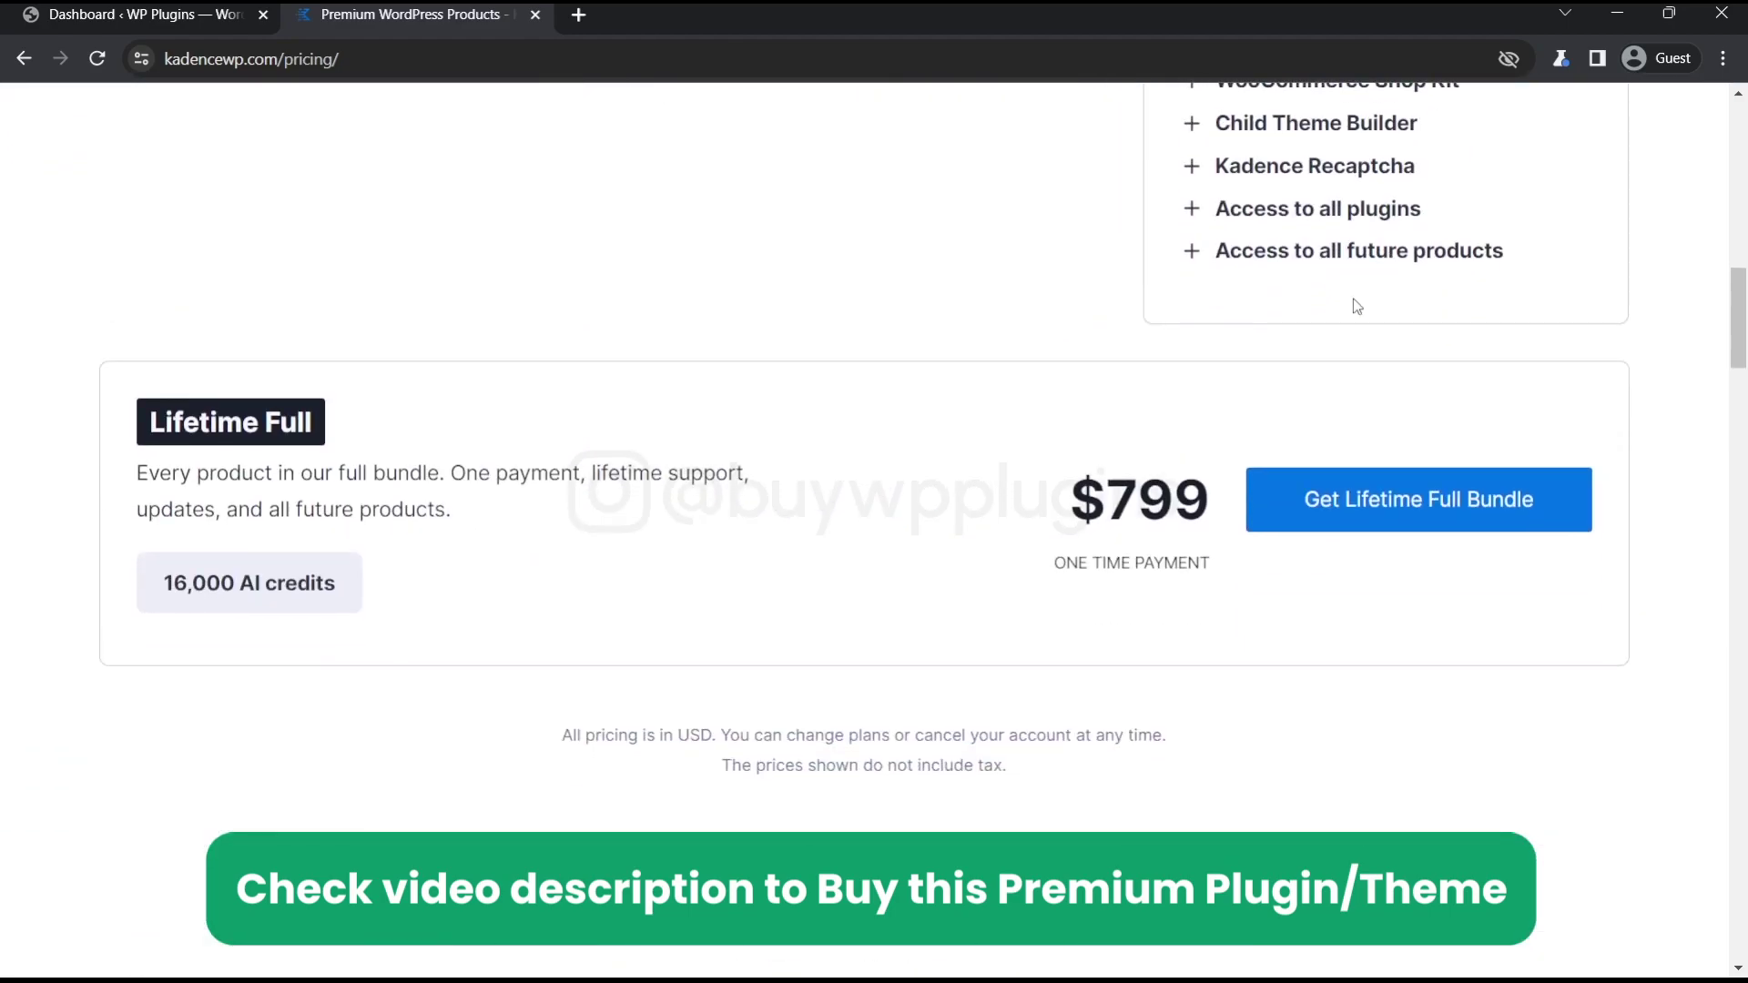
{"action": "scroll", "coordinate": [437, 501], "scroll_direction": "down", "scroll_amount": 2}
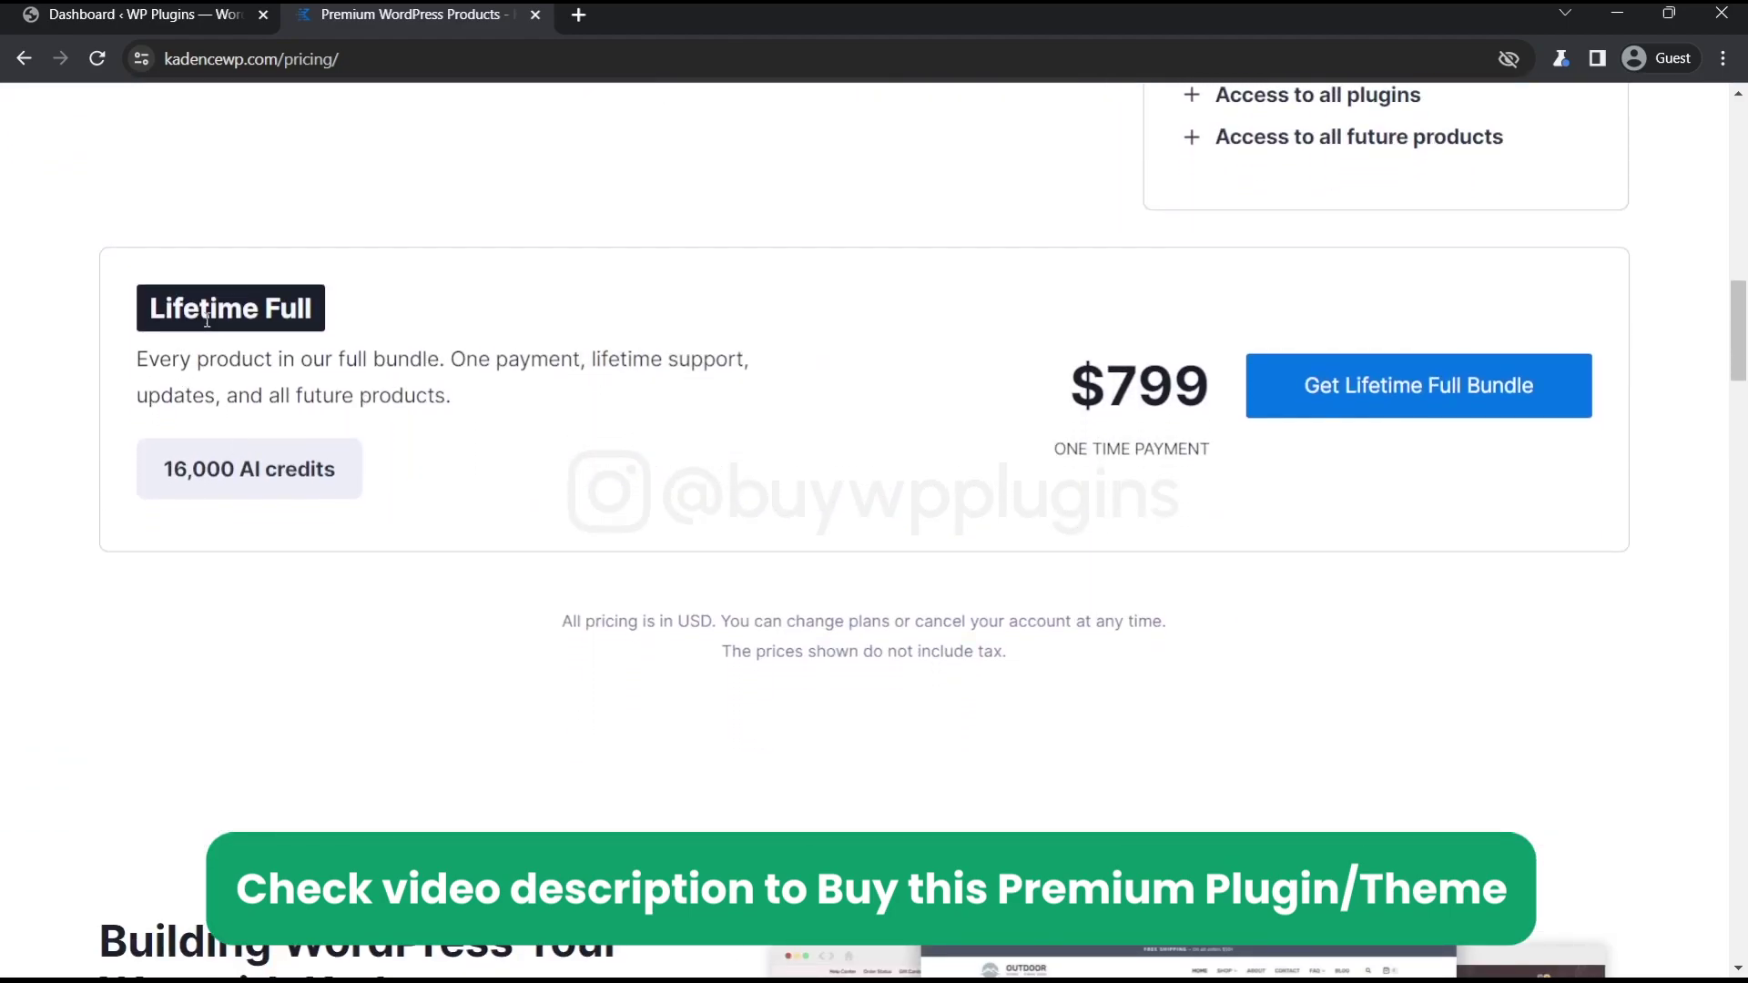
Highlight the Lifetime Full $799 one-time payment price, then scroll back to the top
{"action": "double_click", "coordinate": [1143, 399]}
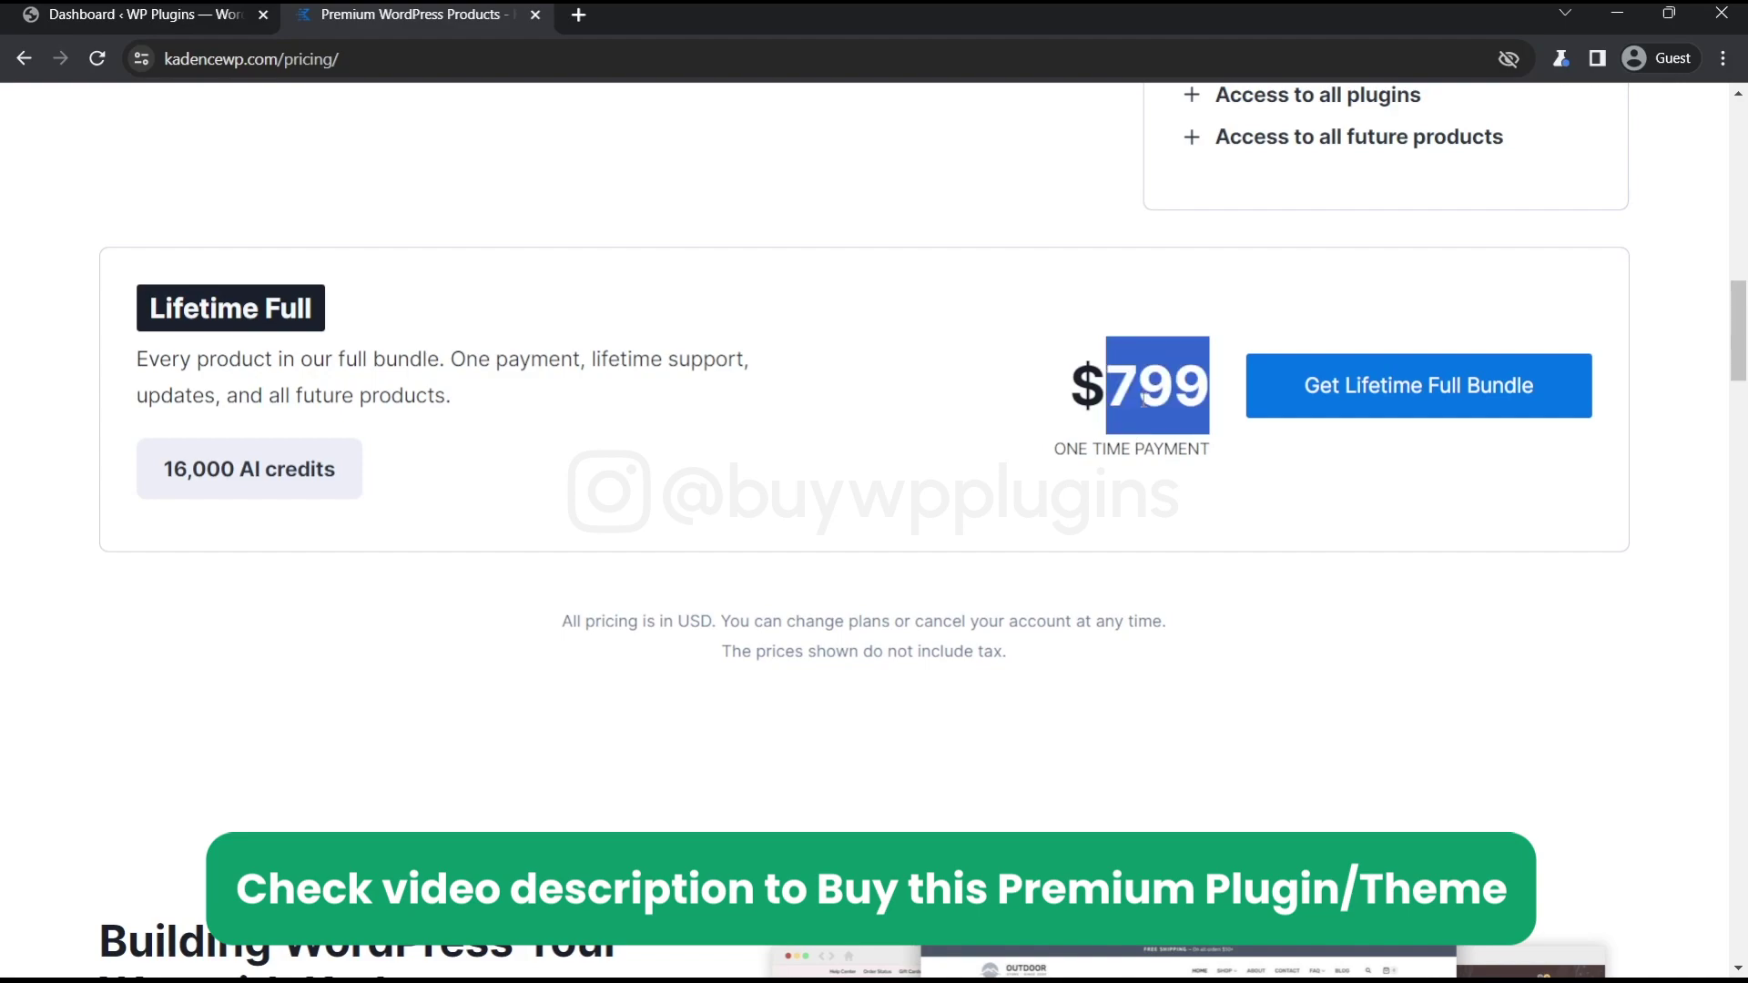
{"action": "triple_click", "coordinate": [1138, 452]}
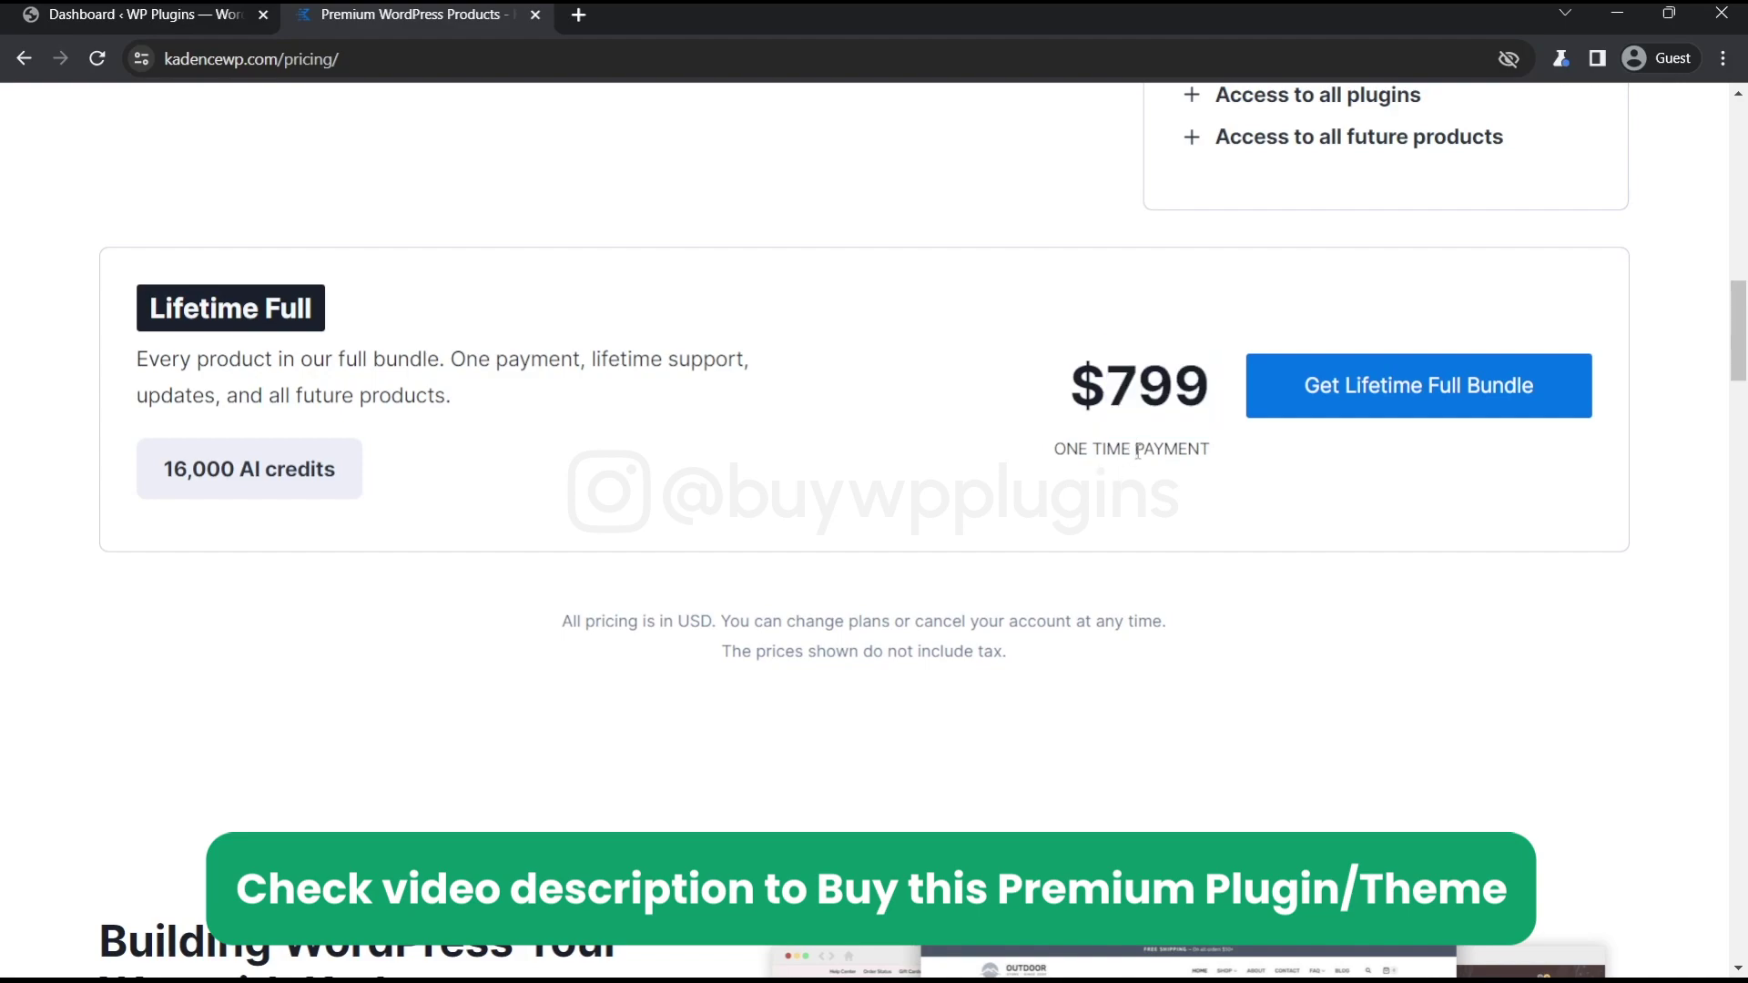
{"action": "left_click", "coordinate": [1286, 492]}
{"action": "scroll", "coordinate": [617, 448], "scroll_direction": "up", "scroll_amount": 1}
{"action": "scroll", "coordinate": [616, 448], "scroll_direction": "up", "scroll_amount": 2}
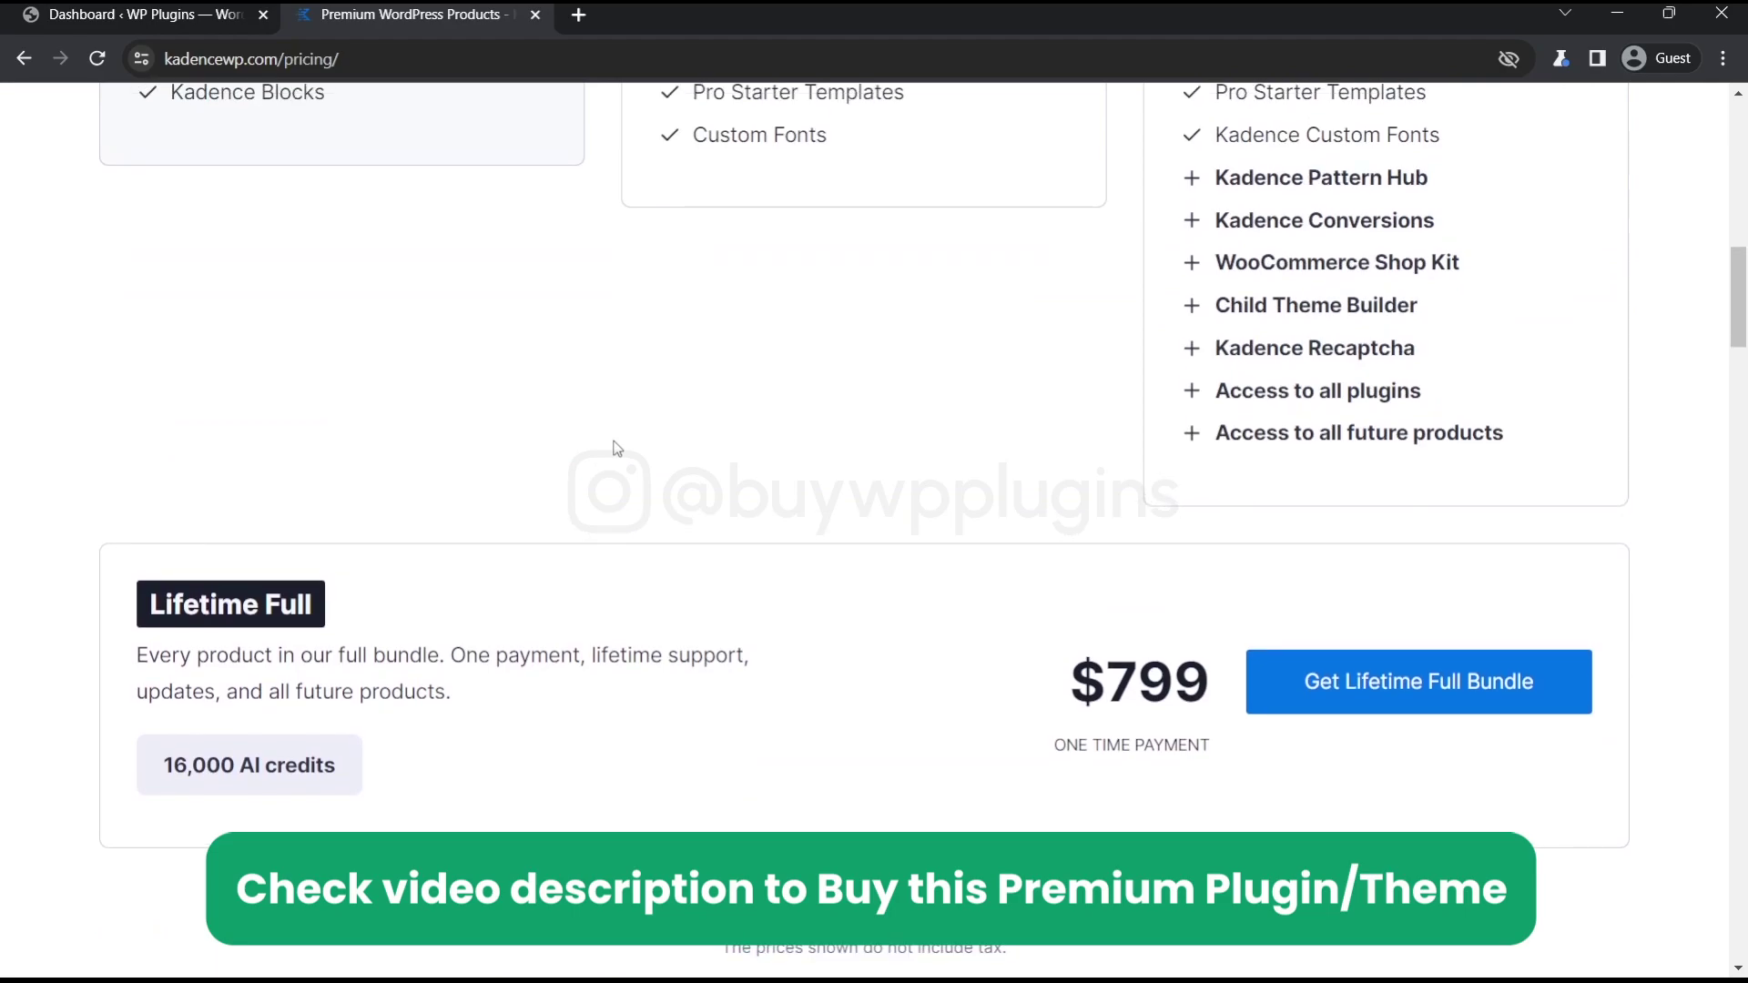
{"action": "scroll", "coordinate": [616, 448], "scroll_direction": "up", "scroll_amount": 8}
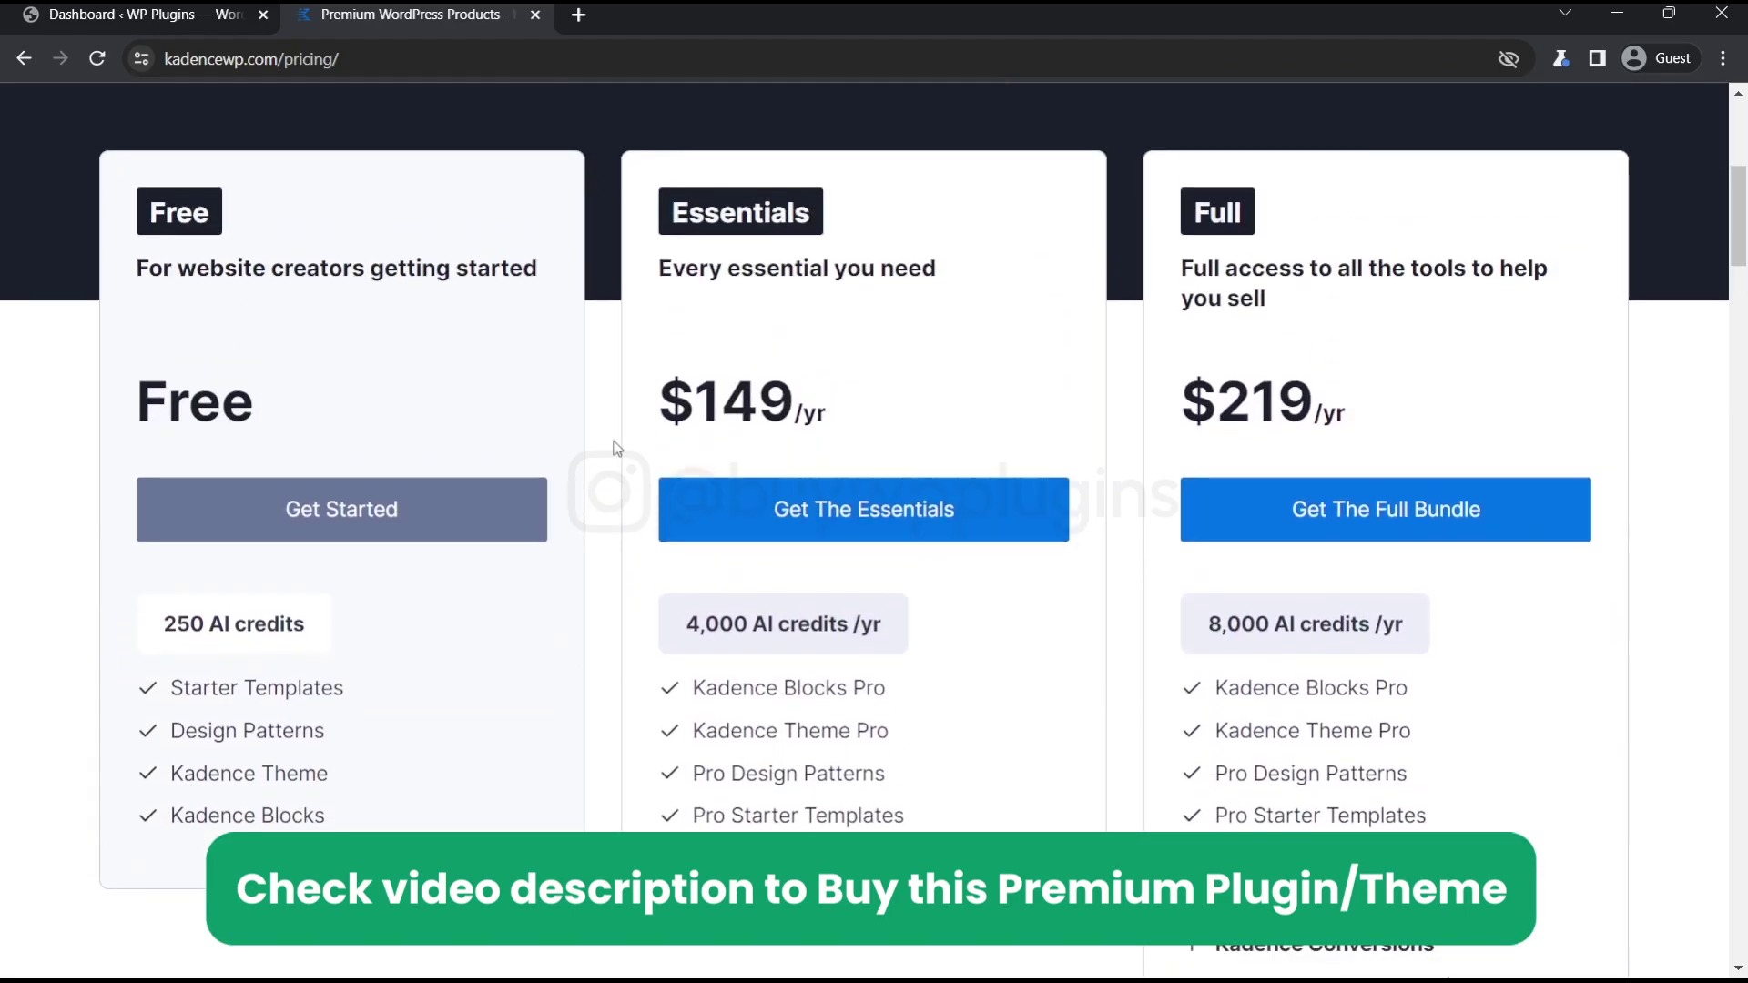
Upload Kadence-pro Version 1.0.10.zip as a theme; the install fails for lacking style.css
{"action": "left_click", "coordinate": [148, 16]}
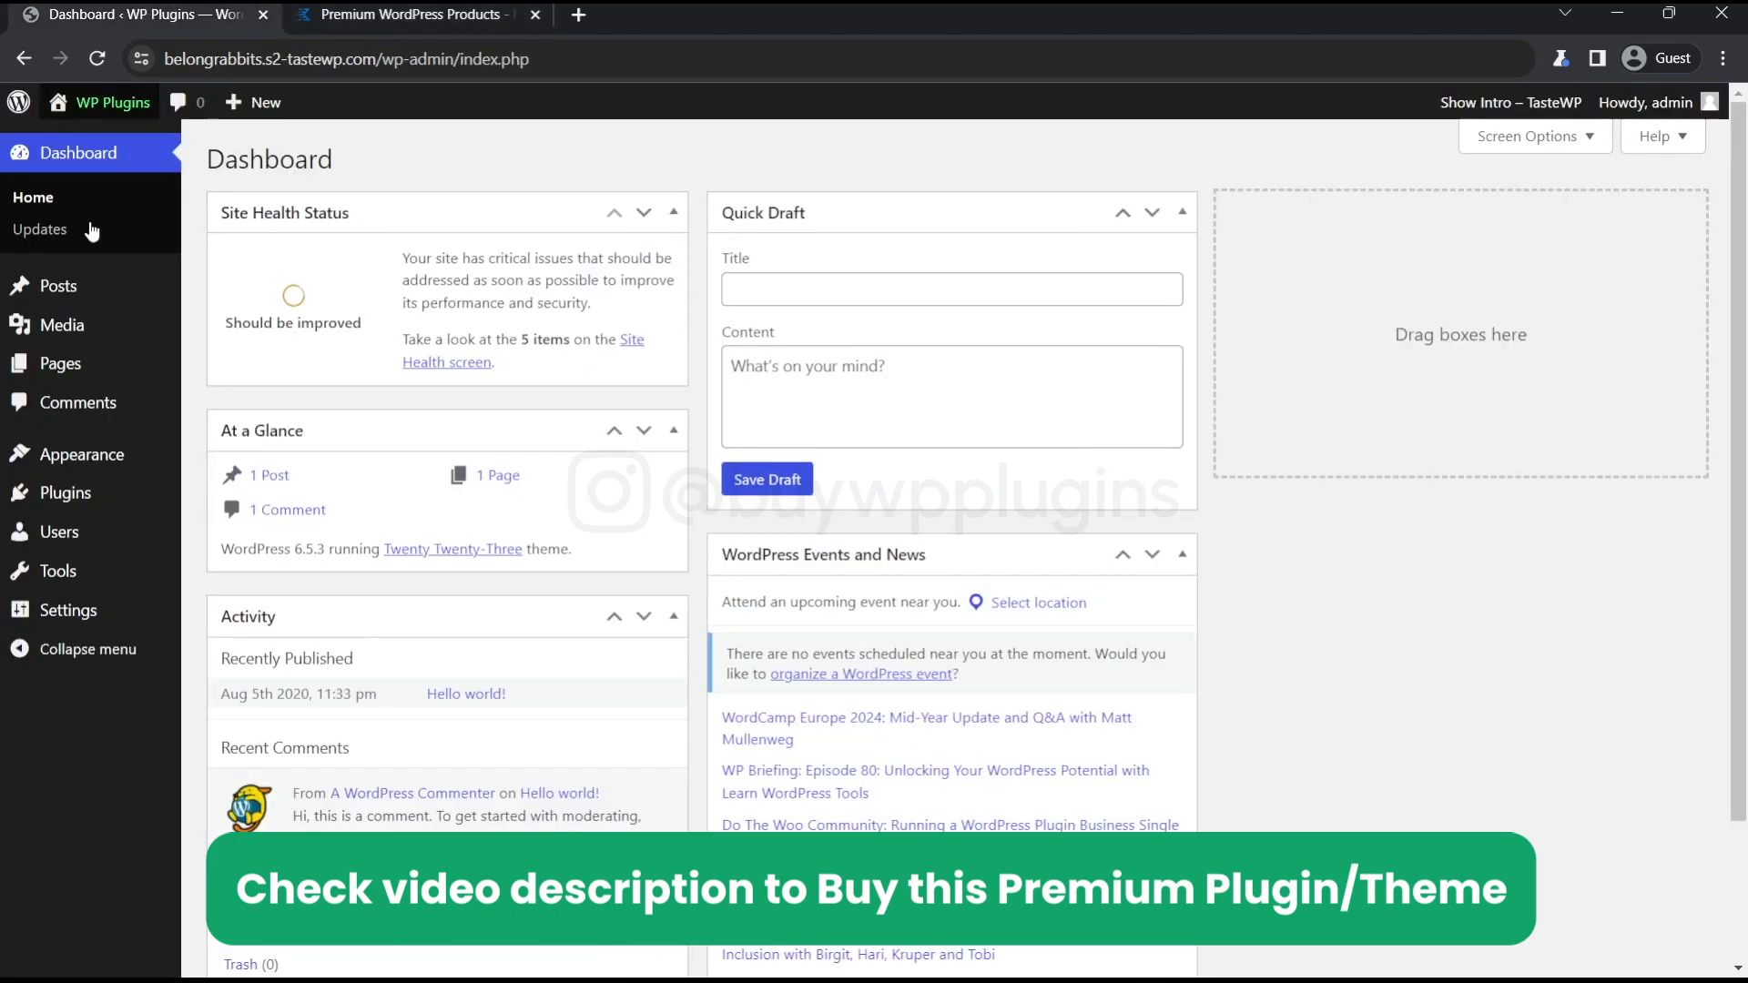
{"action": "left_click", "coordinate": [78, 455]}
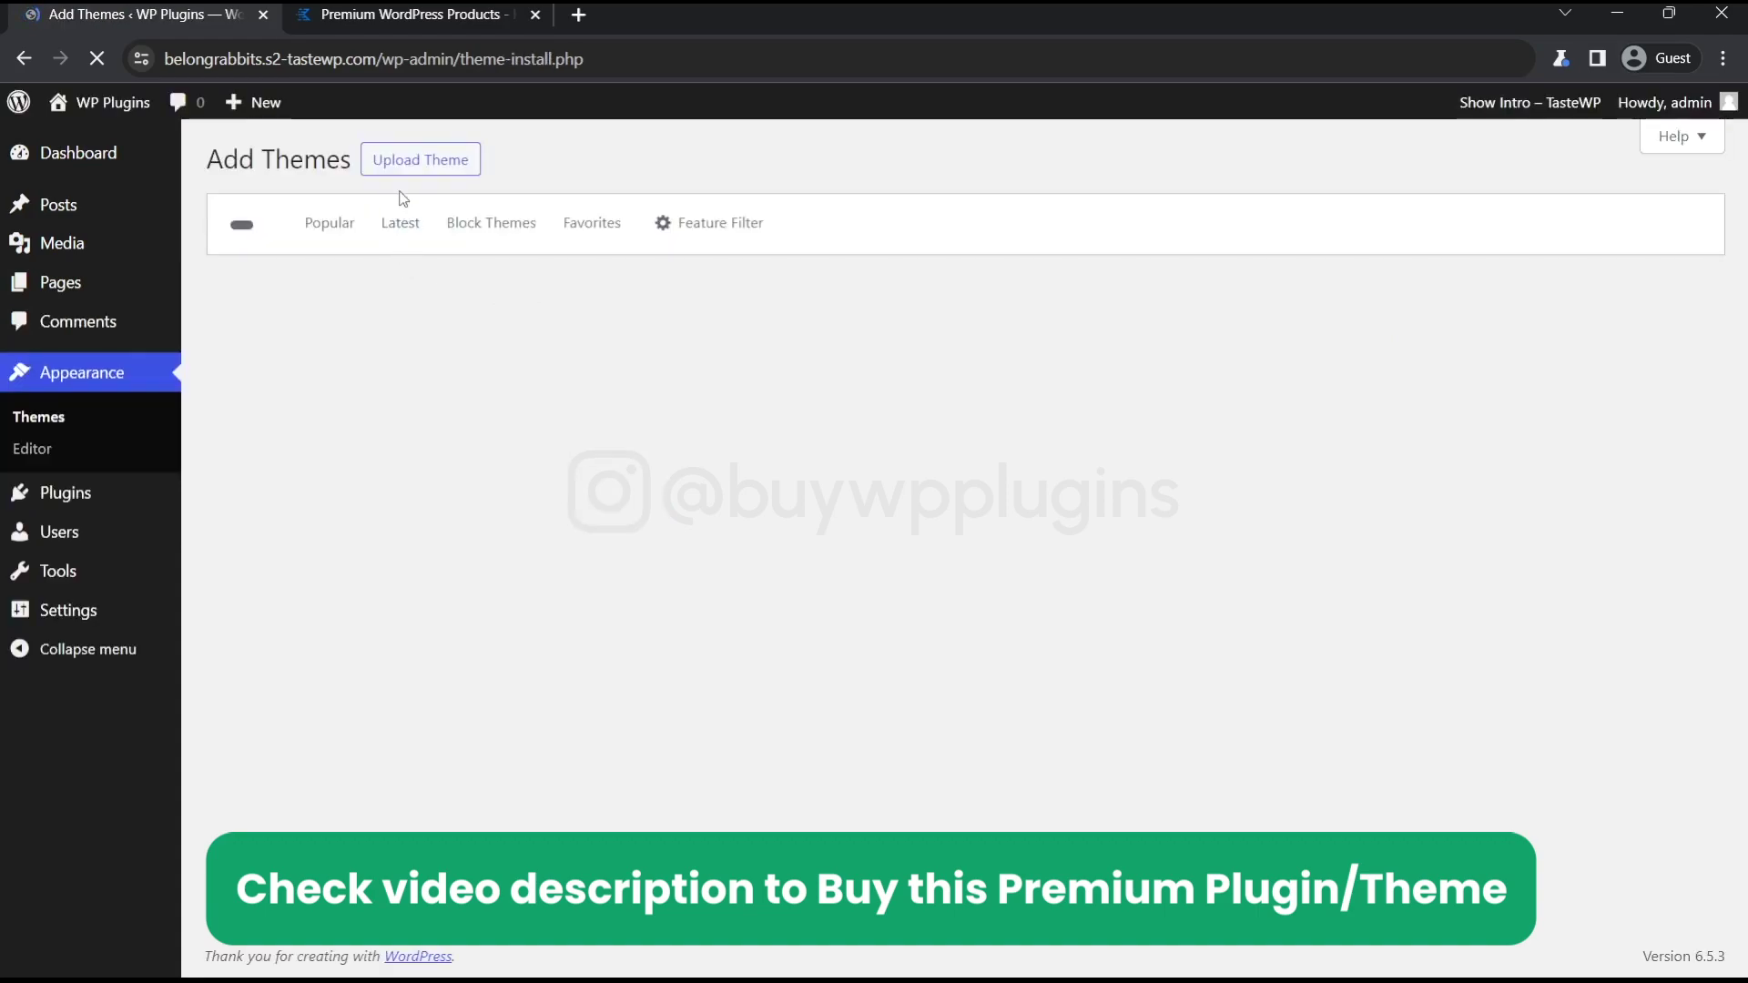
{"action": "left_click", "coordinate": [421, 159]}
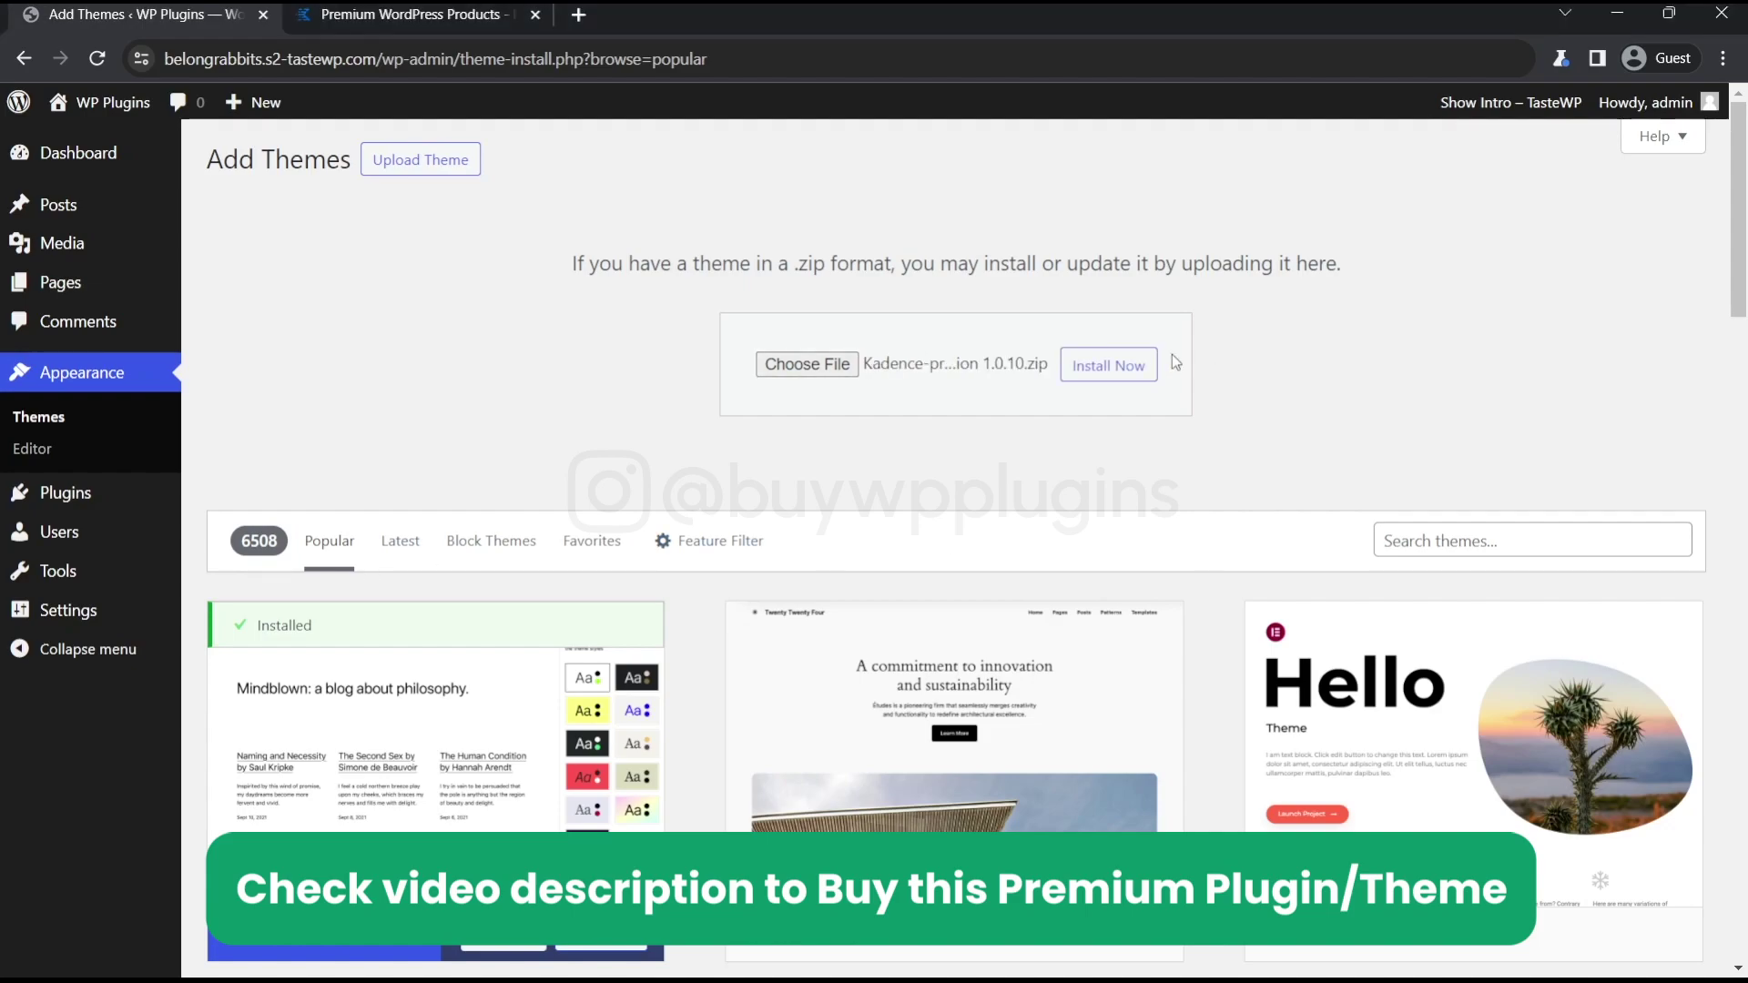
{"action": "left_click", "coordinate": [1110, 368]}
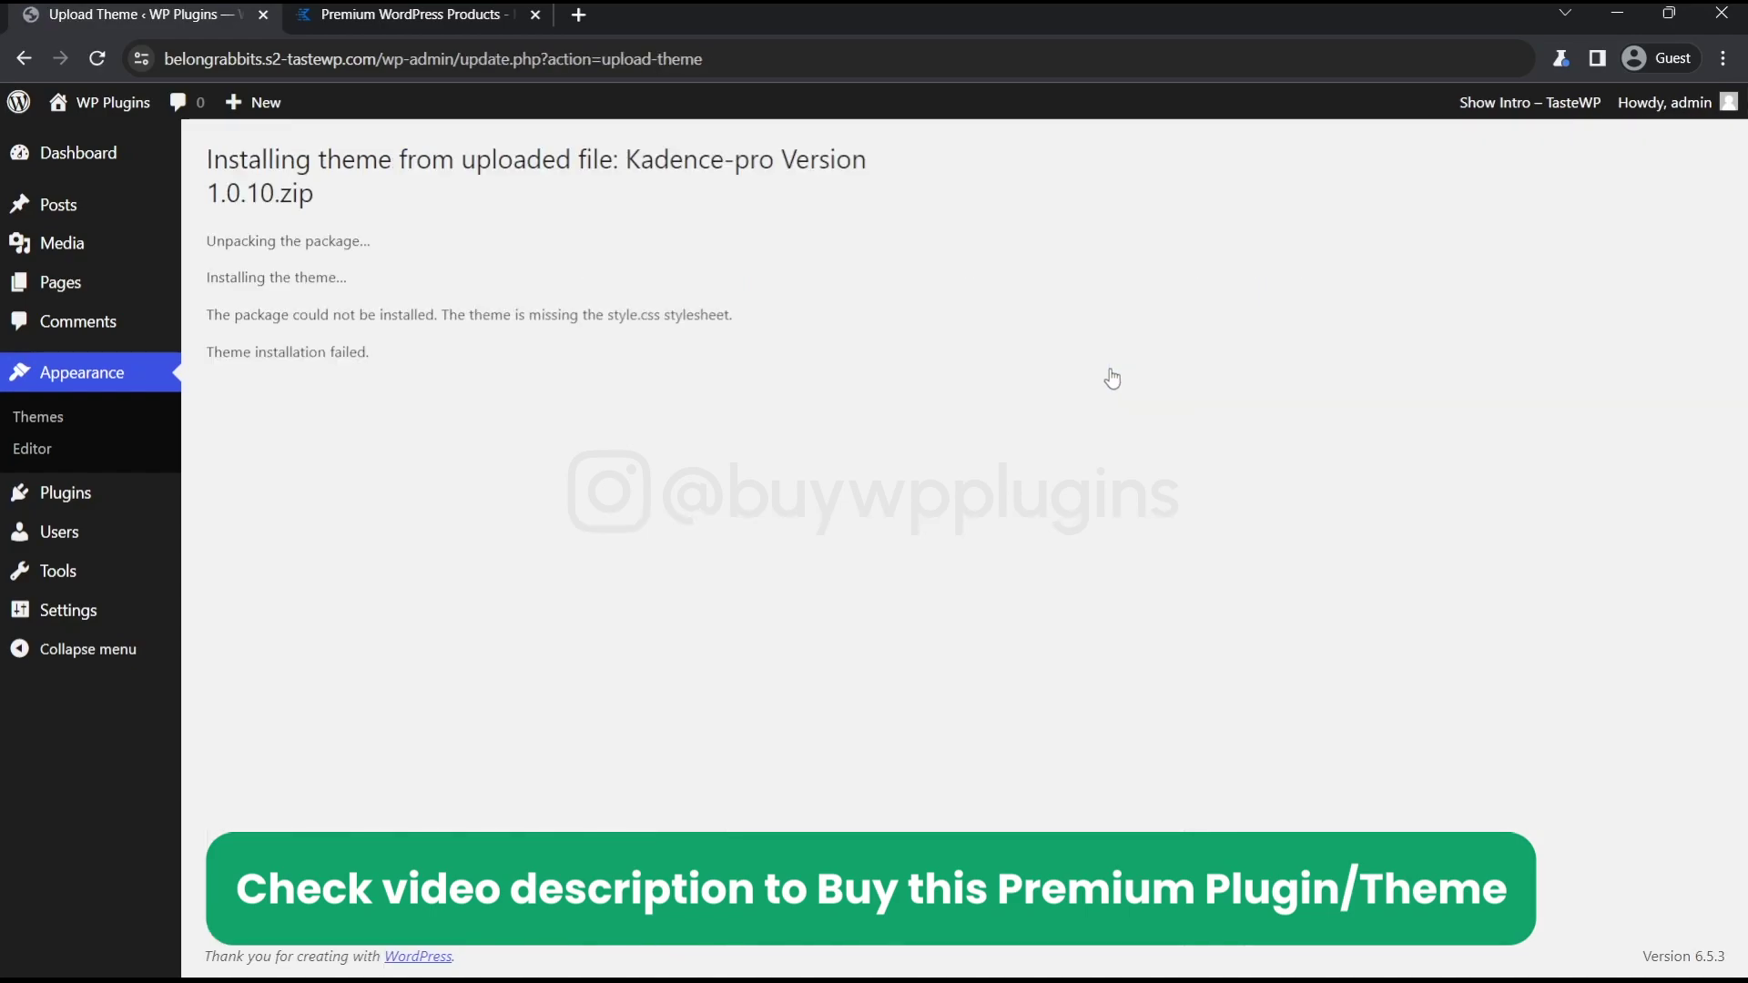
Search the theme directory for 'kadence' and install the Kadence theme
{"action": "left_click", "coordinate": [71, 425]}
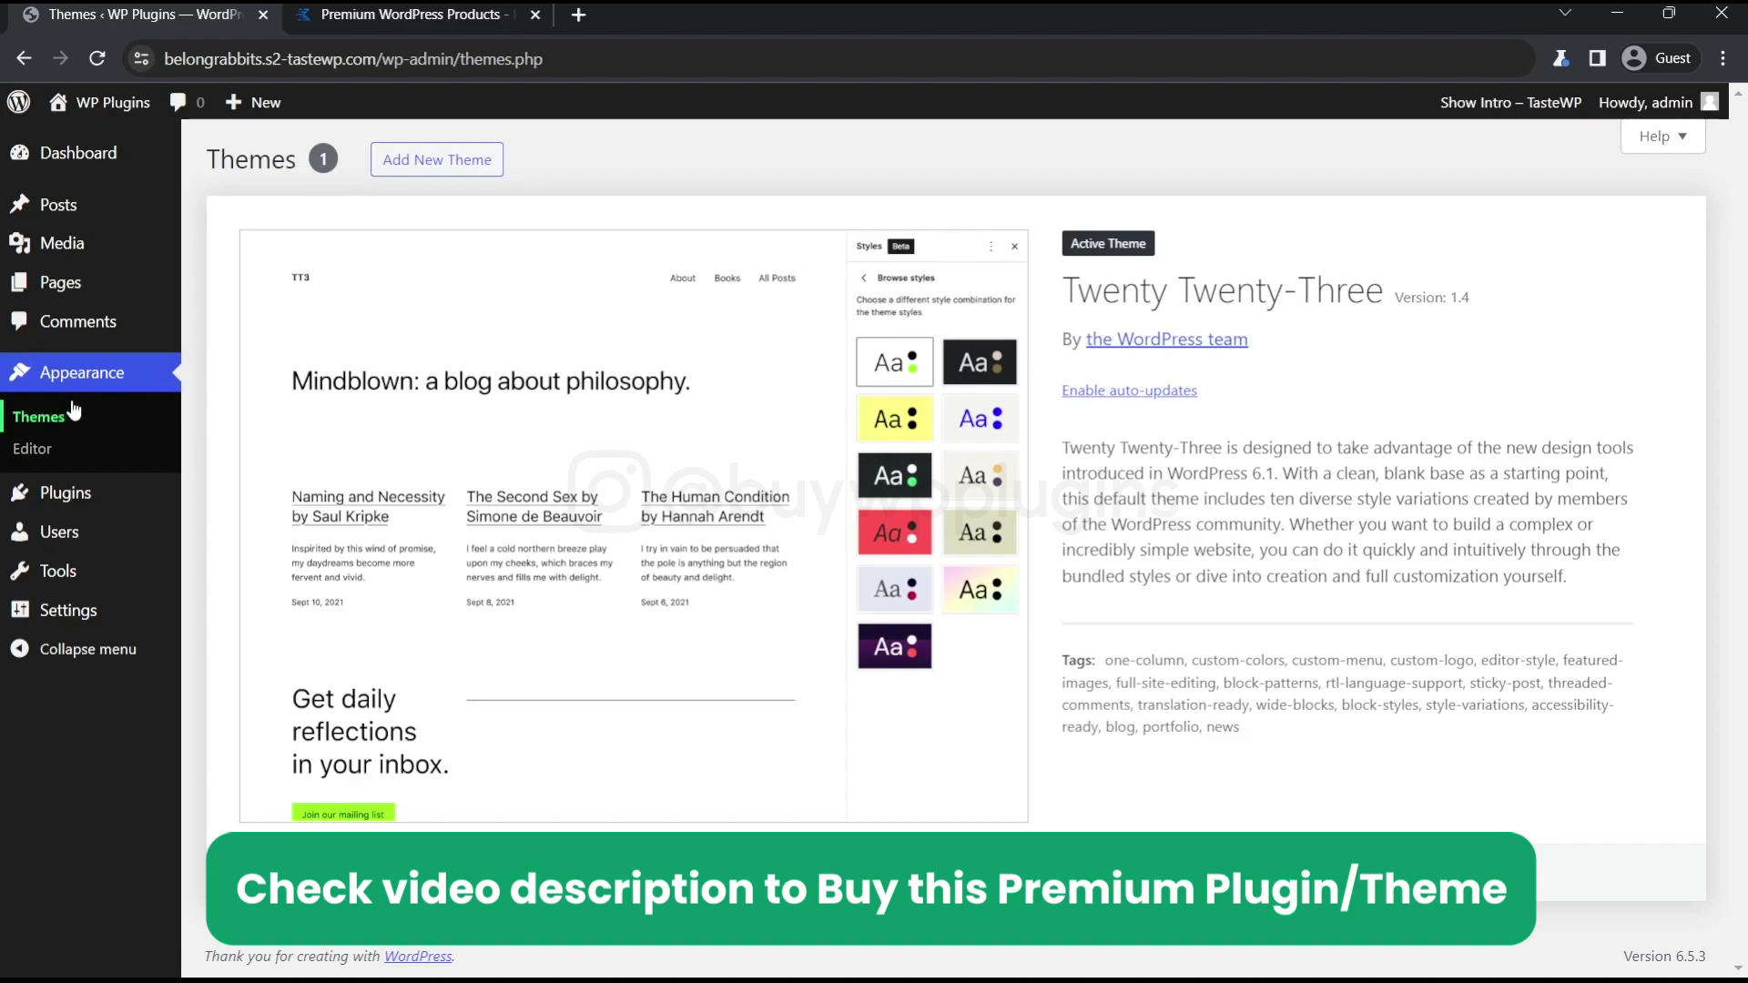
{"action": "left_click", "coordinate": [468, 172]}
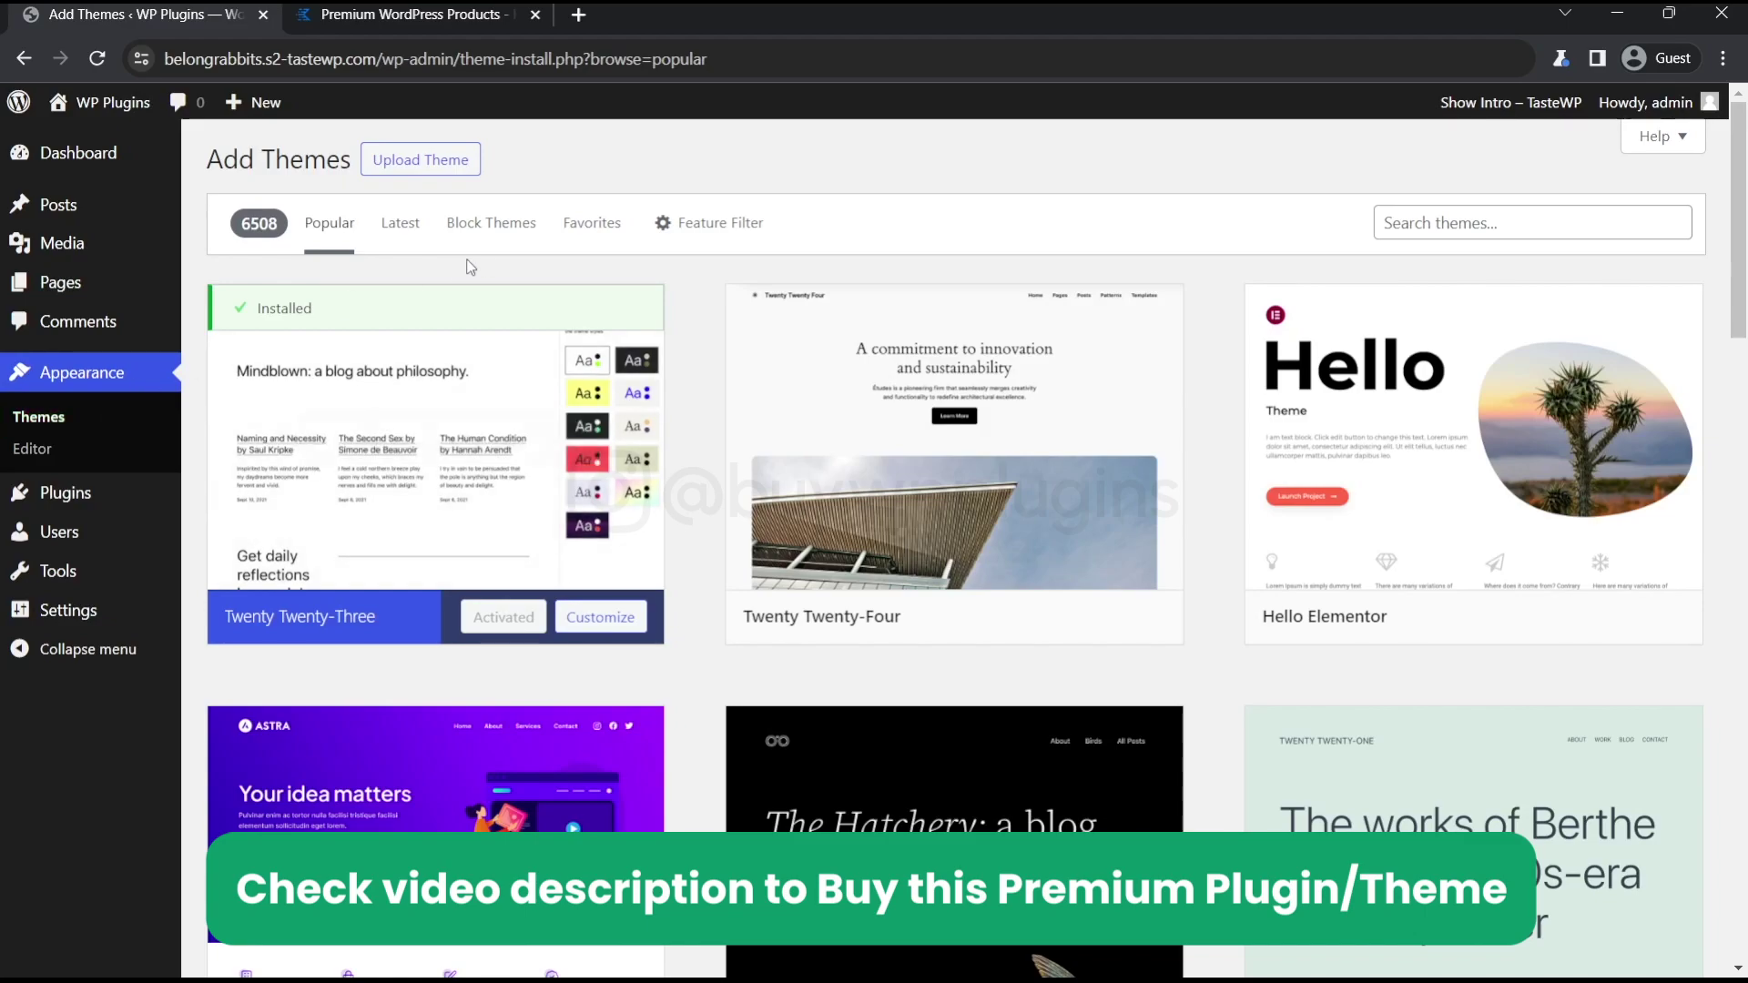
{"action": "left_click", "coordinate": [1499, 224]}
{"action": "type", "text": "kadence"}
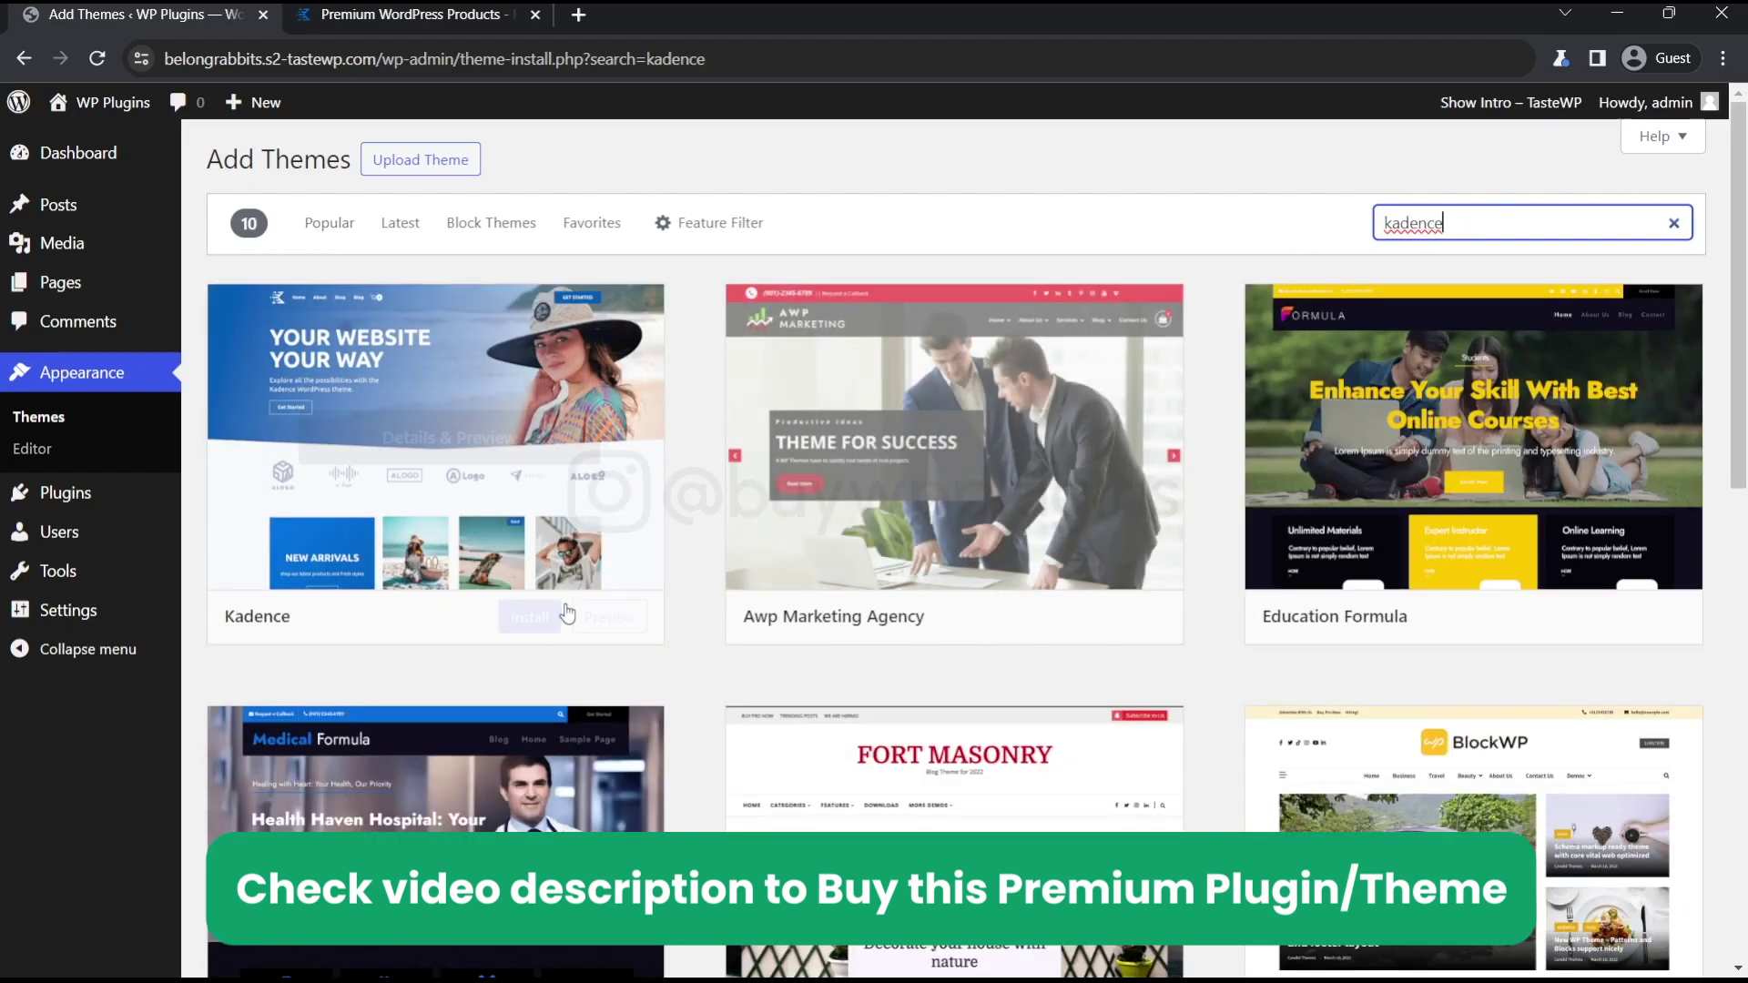
{"action": "left_click", "coordinate": [530, 617]}
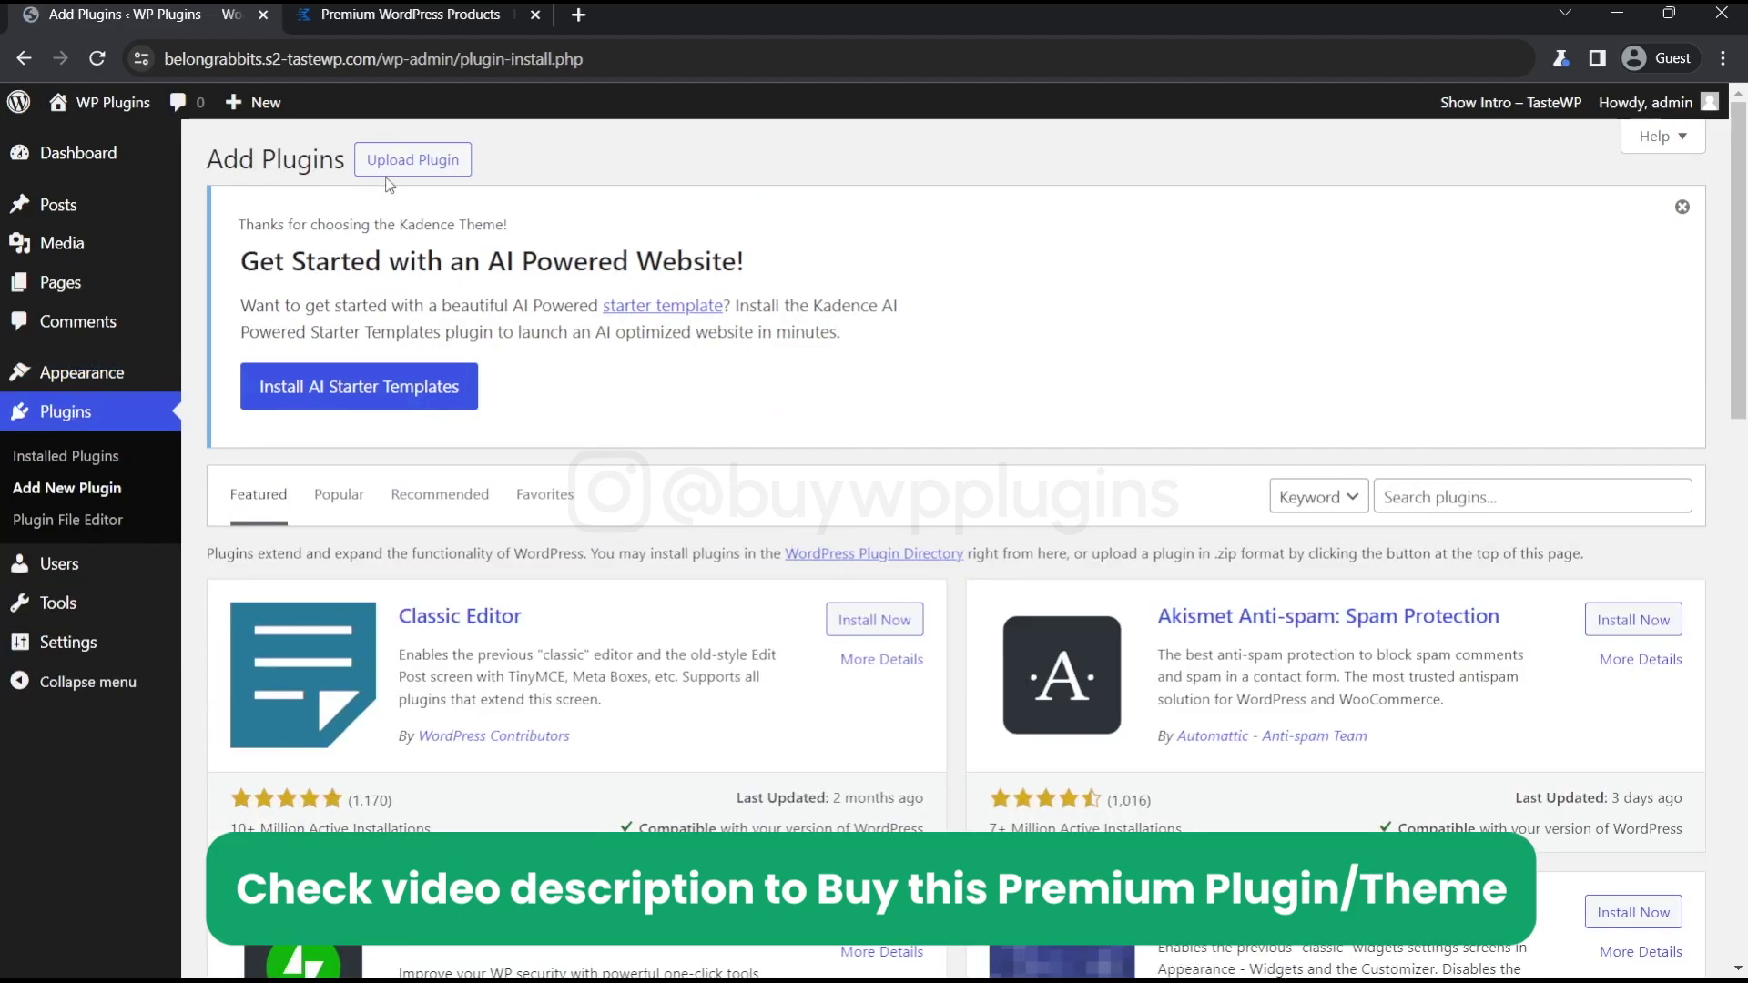
Upload the Kadence-pro zip as a plugin, install it and activate Kadence Pro 1.0.10
{"action": "left_click", "coordinate": [436, 161]}
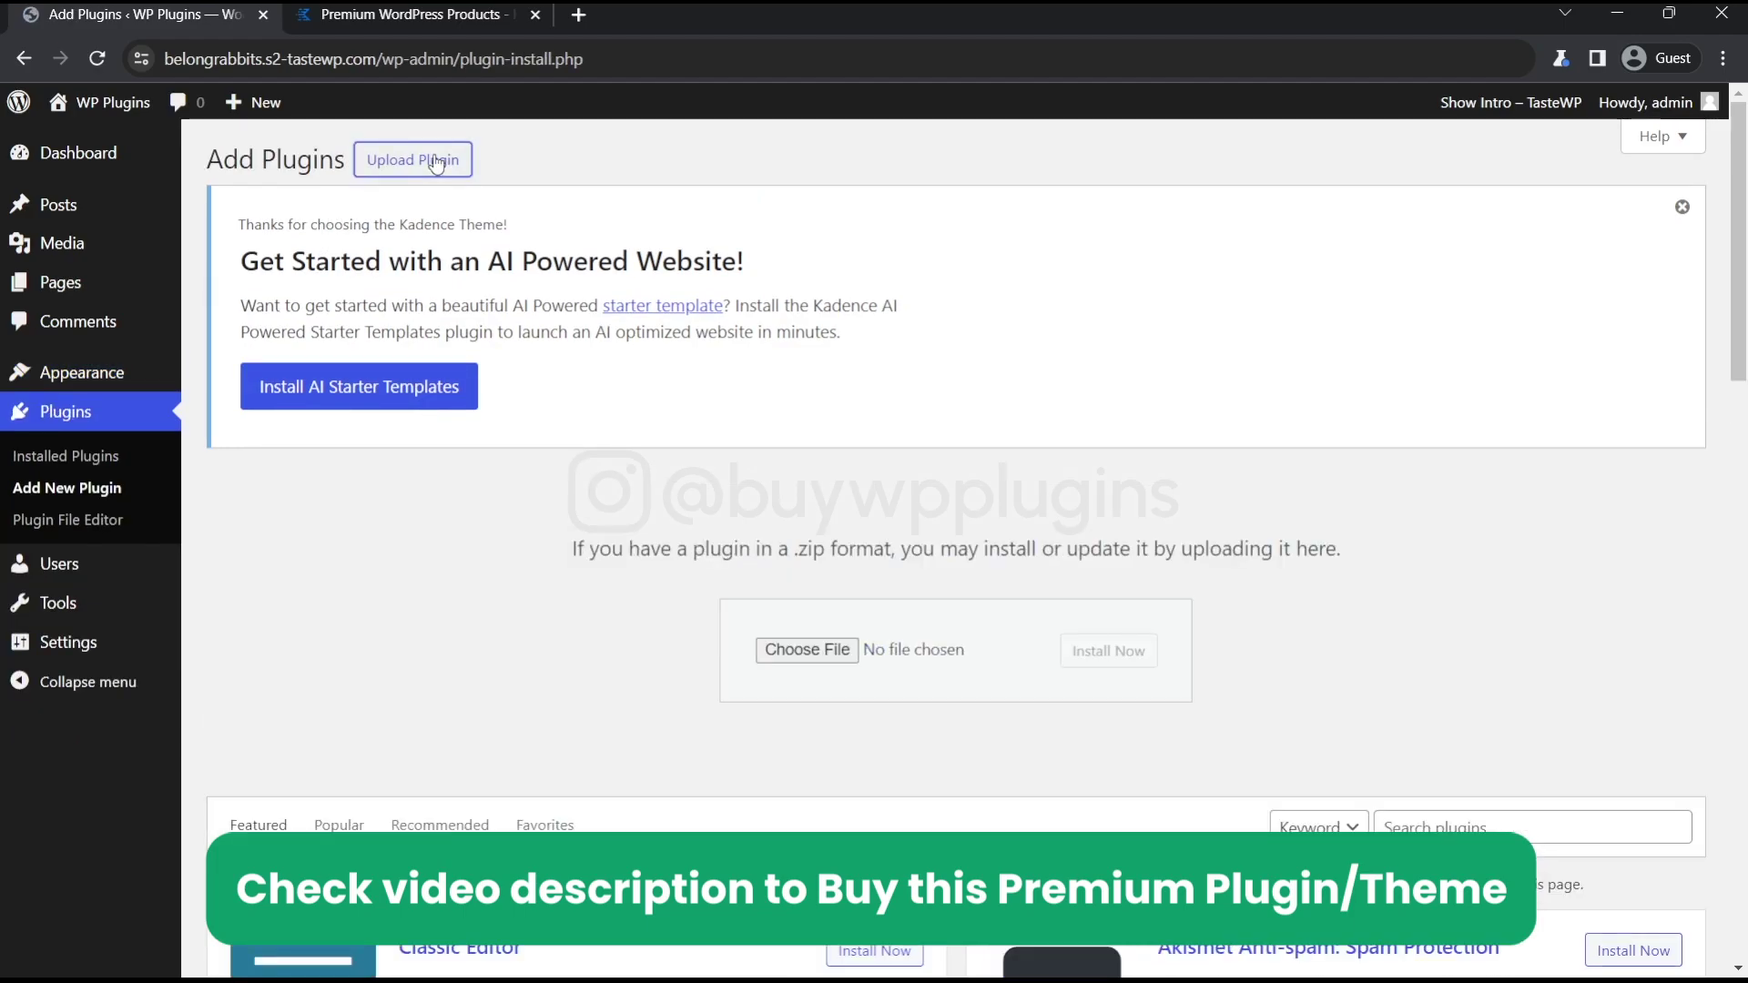
{"action": "left_click", "coordinate": [780, 651]}
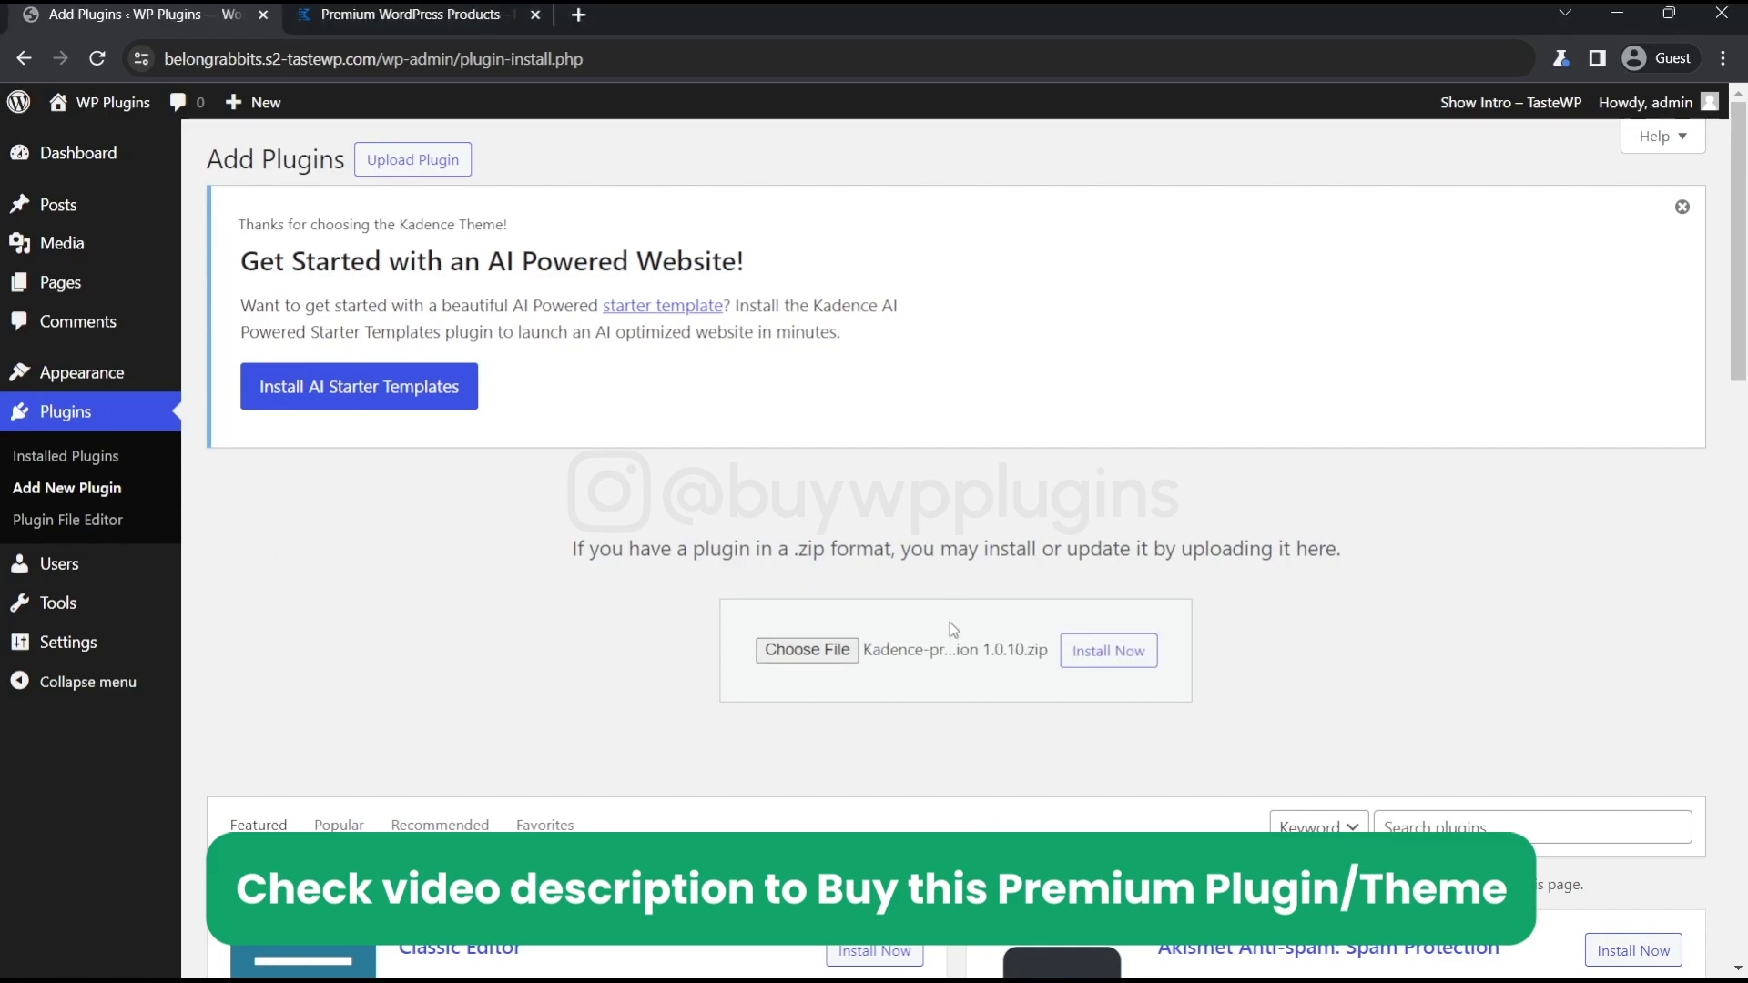
{"action": "left_click", "coordinate": [1111, 652]}
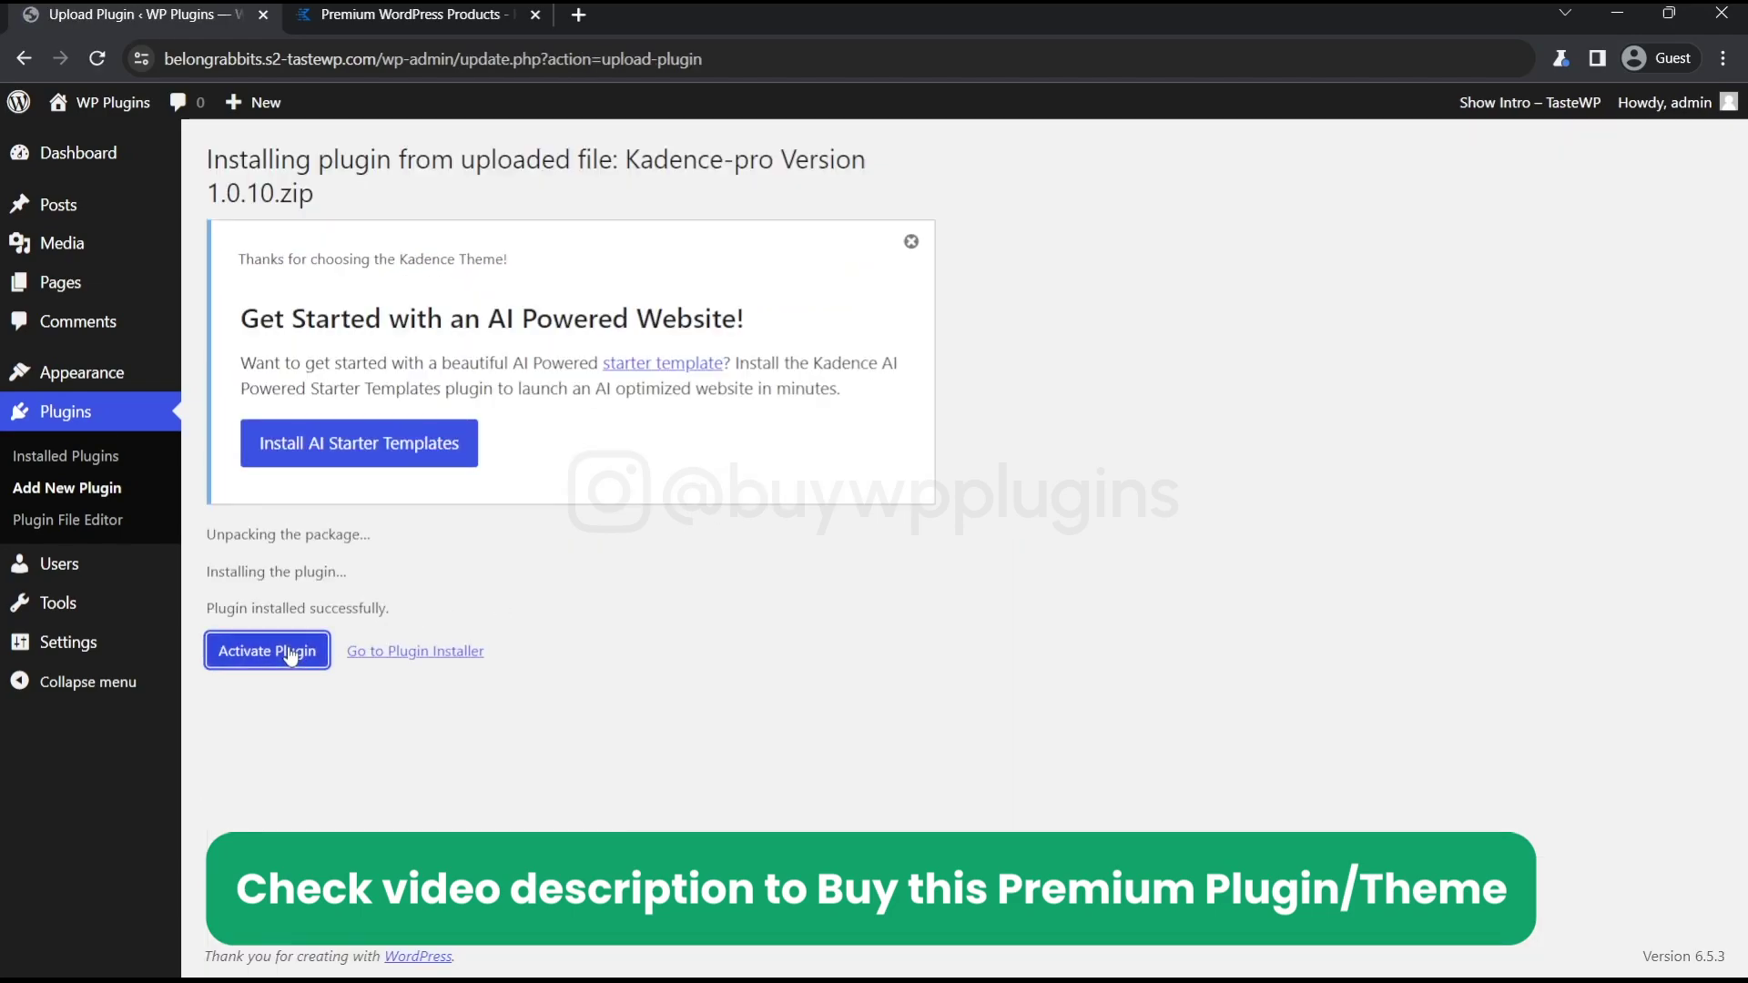
{"action": "left_click", "coordinate": [267, 650]}
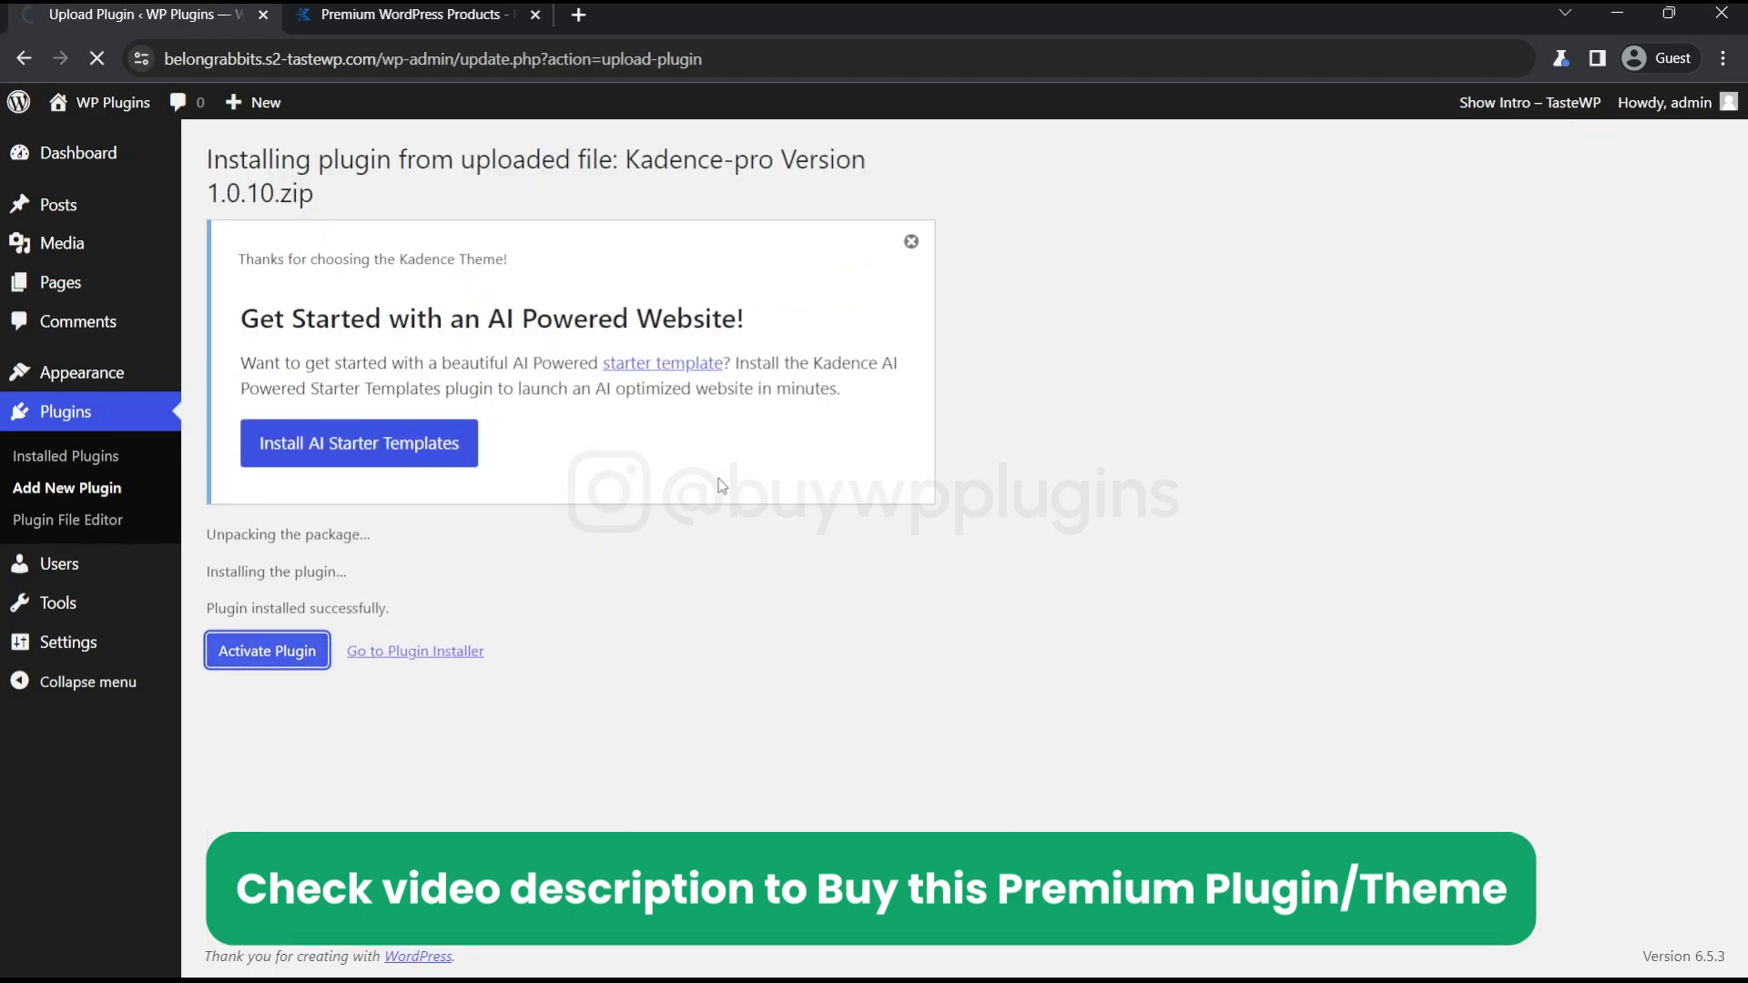
{"action": "scroll", "coordinate": [719, 484], "scroll_direction": "down", "scroll_amount": 1}
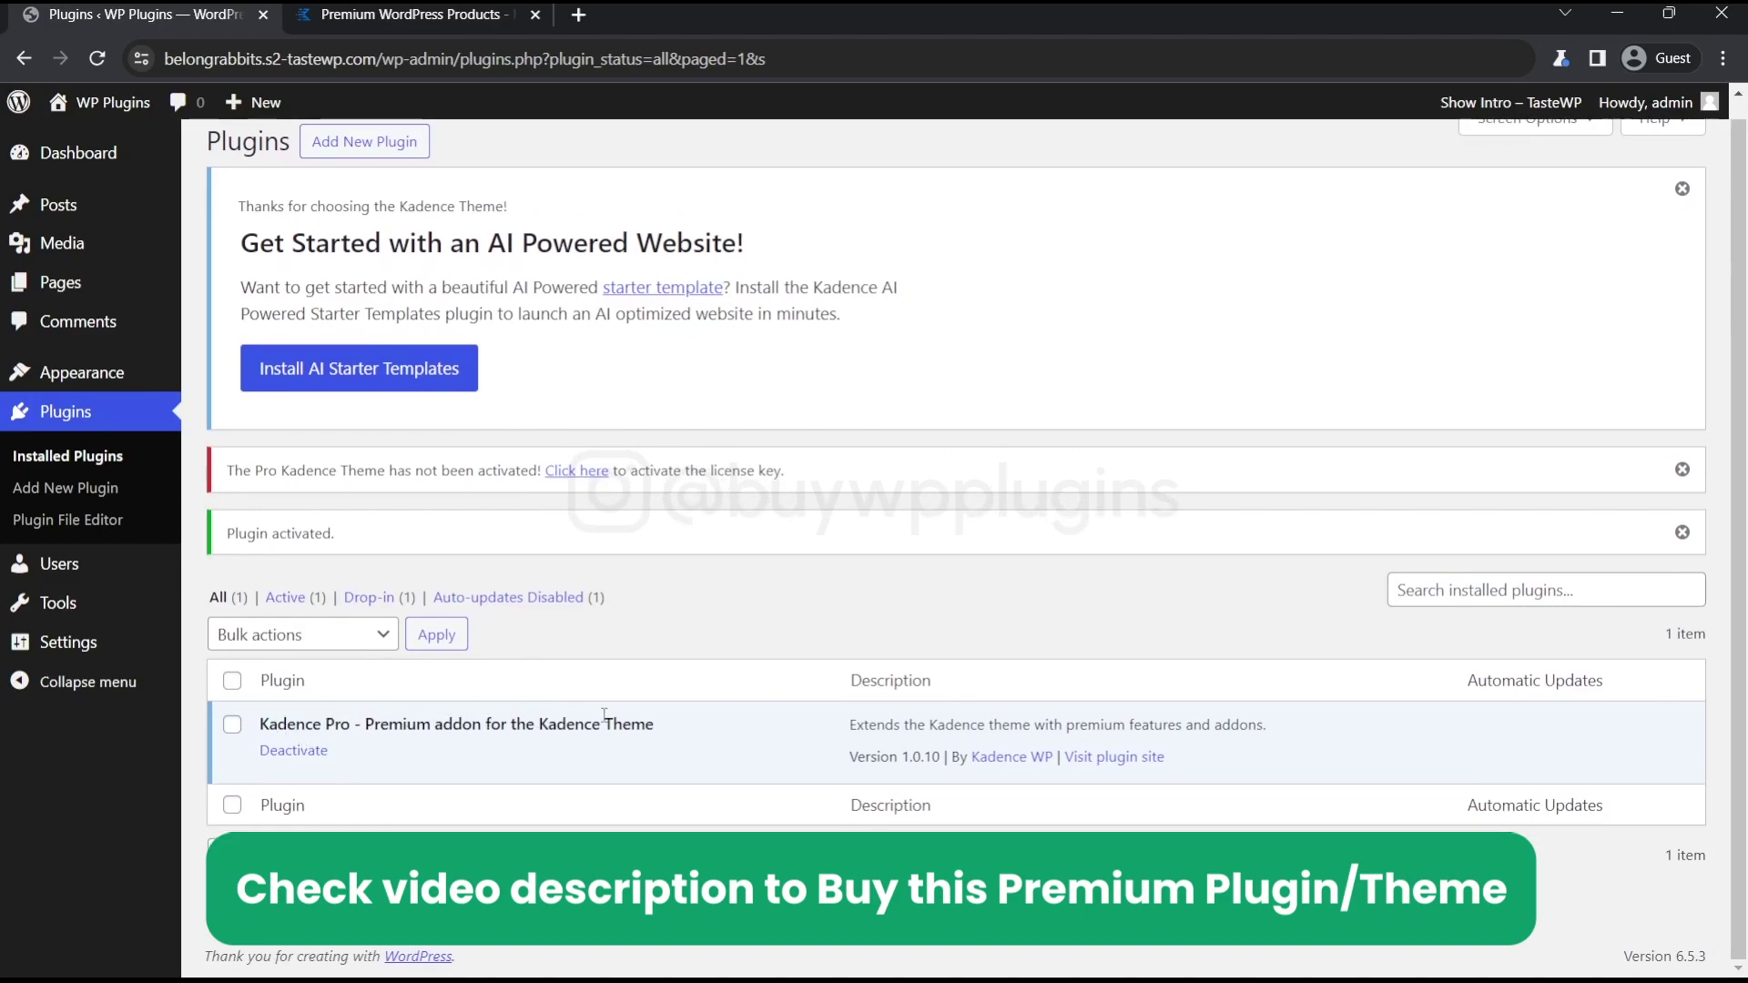
{"action": "mouse_move", "coordinate": [91, 368]}
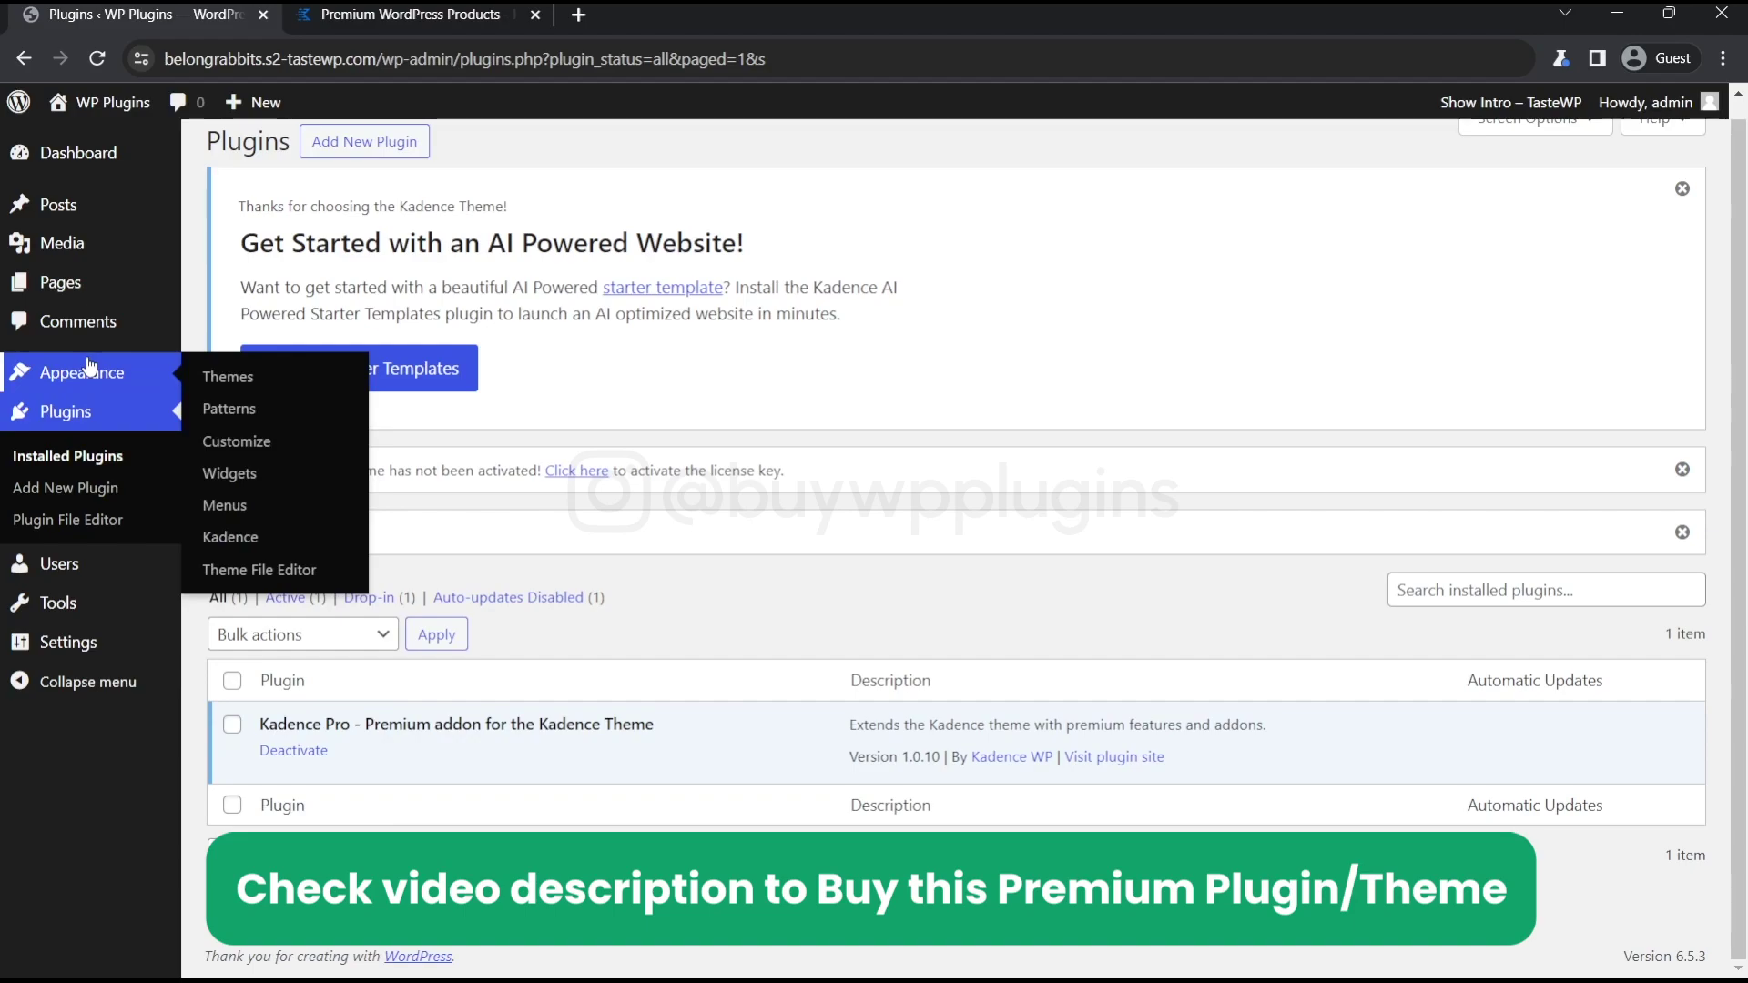
Go from the installed plugins list to the Kadence Pro license activation page
{"action": "left_click", "coordinate": [111, 456]}
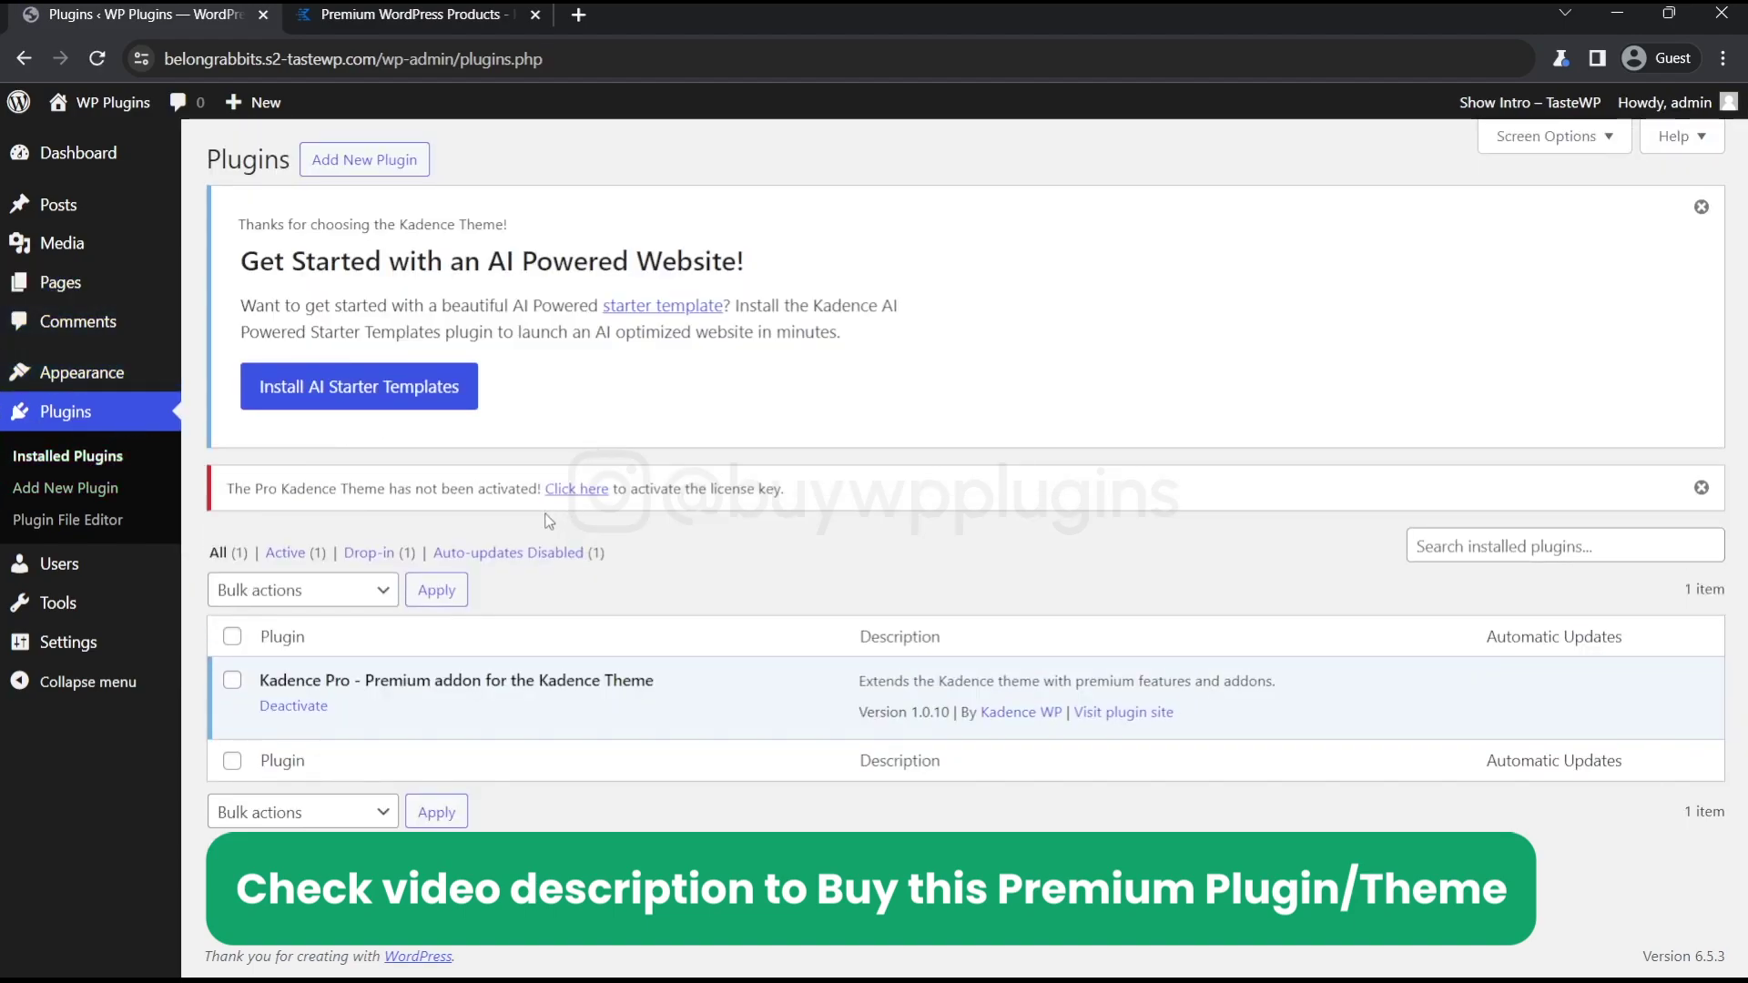
{"action": "left_click", "coordinate": [581, 492]}
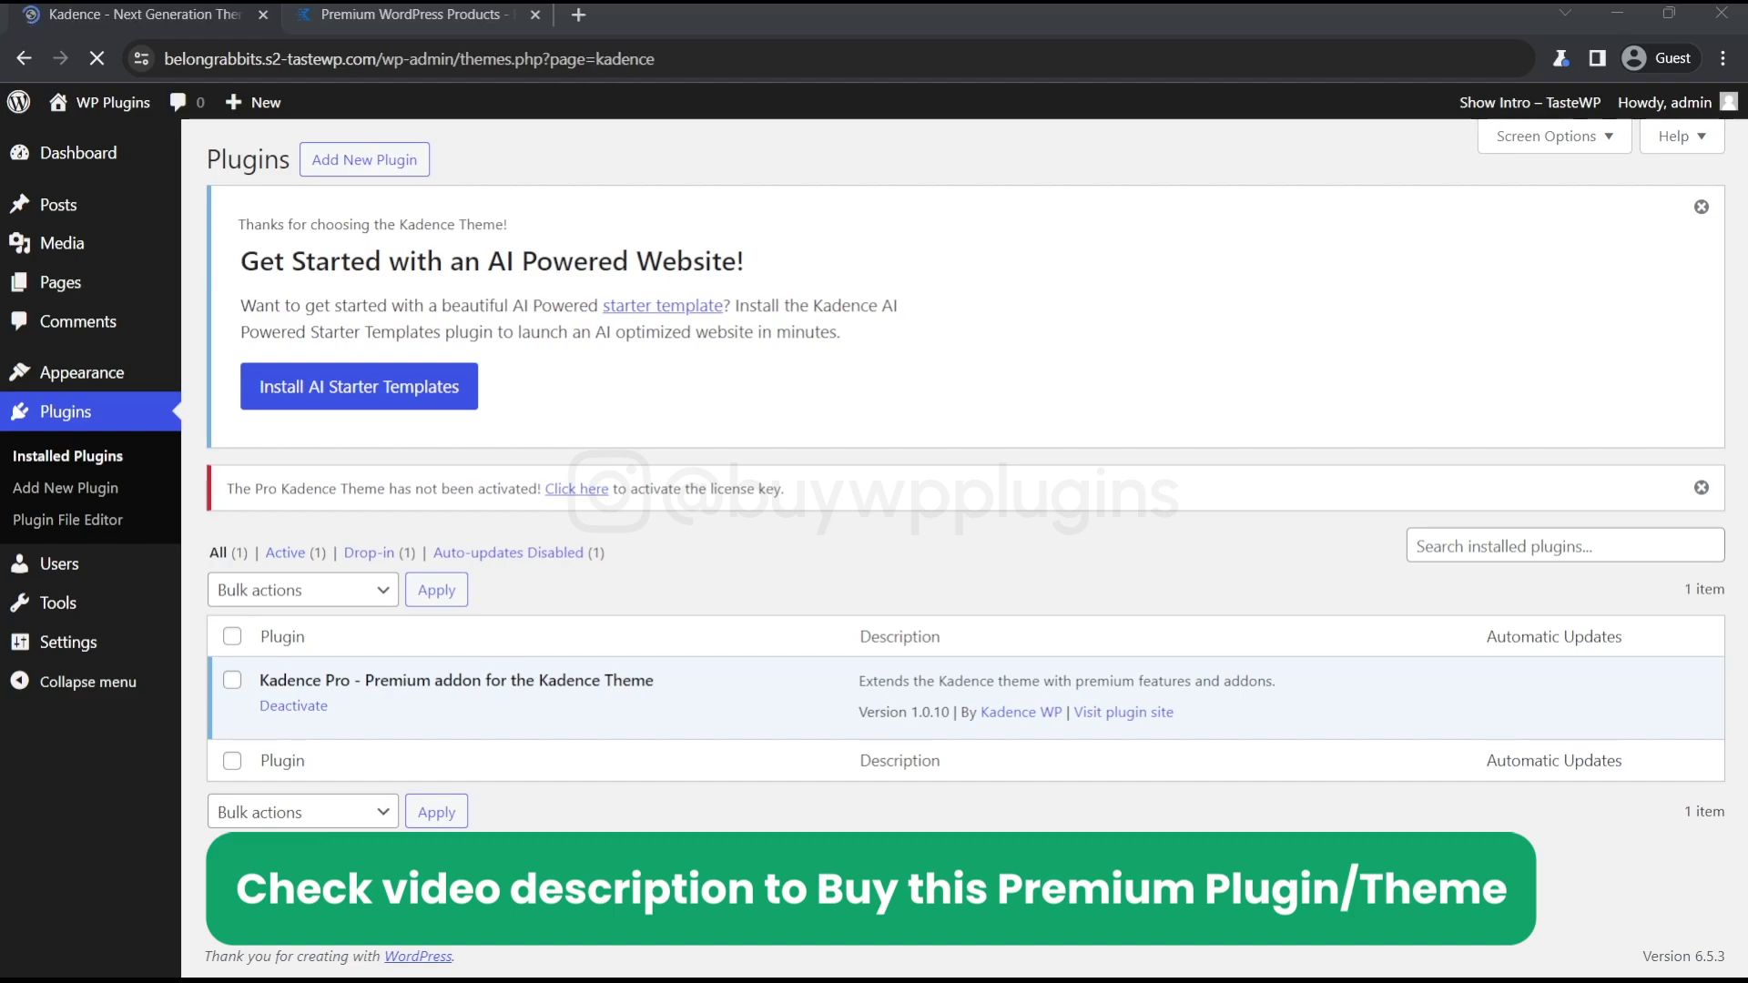
{"action": "scroll", "coordinate": [1297, 492], "scroll_direction": "down", "scroll_amount": 2}
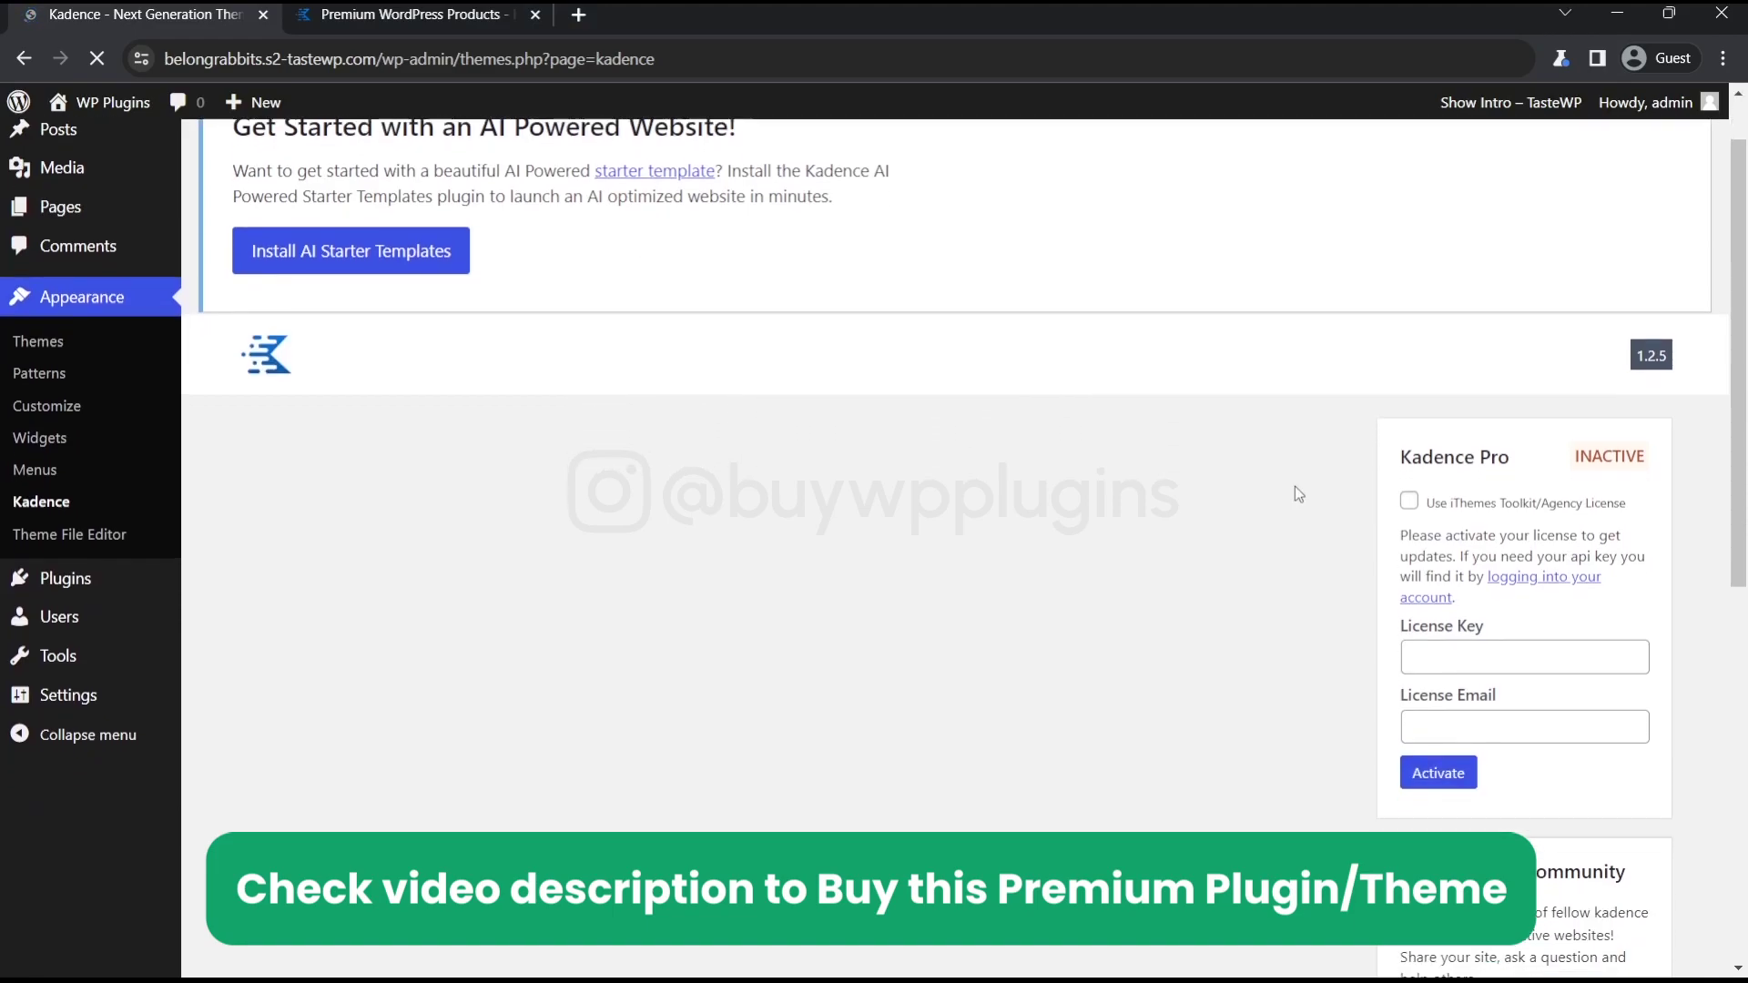
{"action": "scroll", "coordinate": [1299, 494], "scroll_direction": "down", "scroll_amount": 3}
Paste the license key and license email into the Kadence Pro form and submit Activate
{"action": "left_click", "coordinate": [1455, 406]}
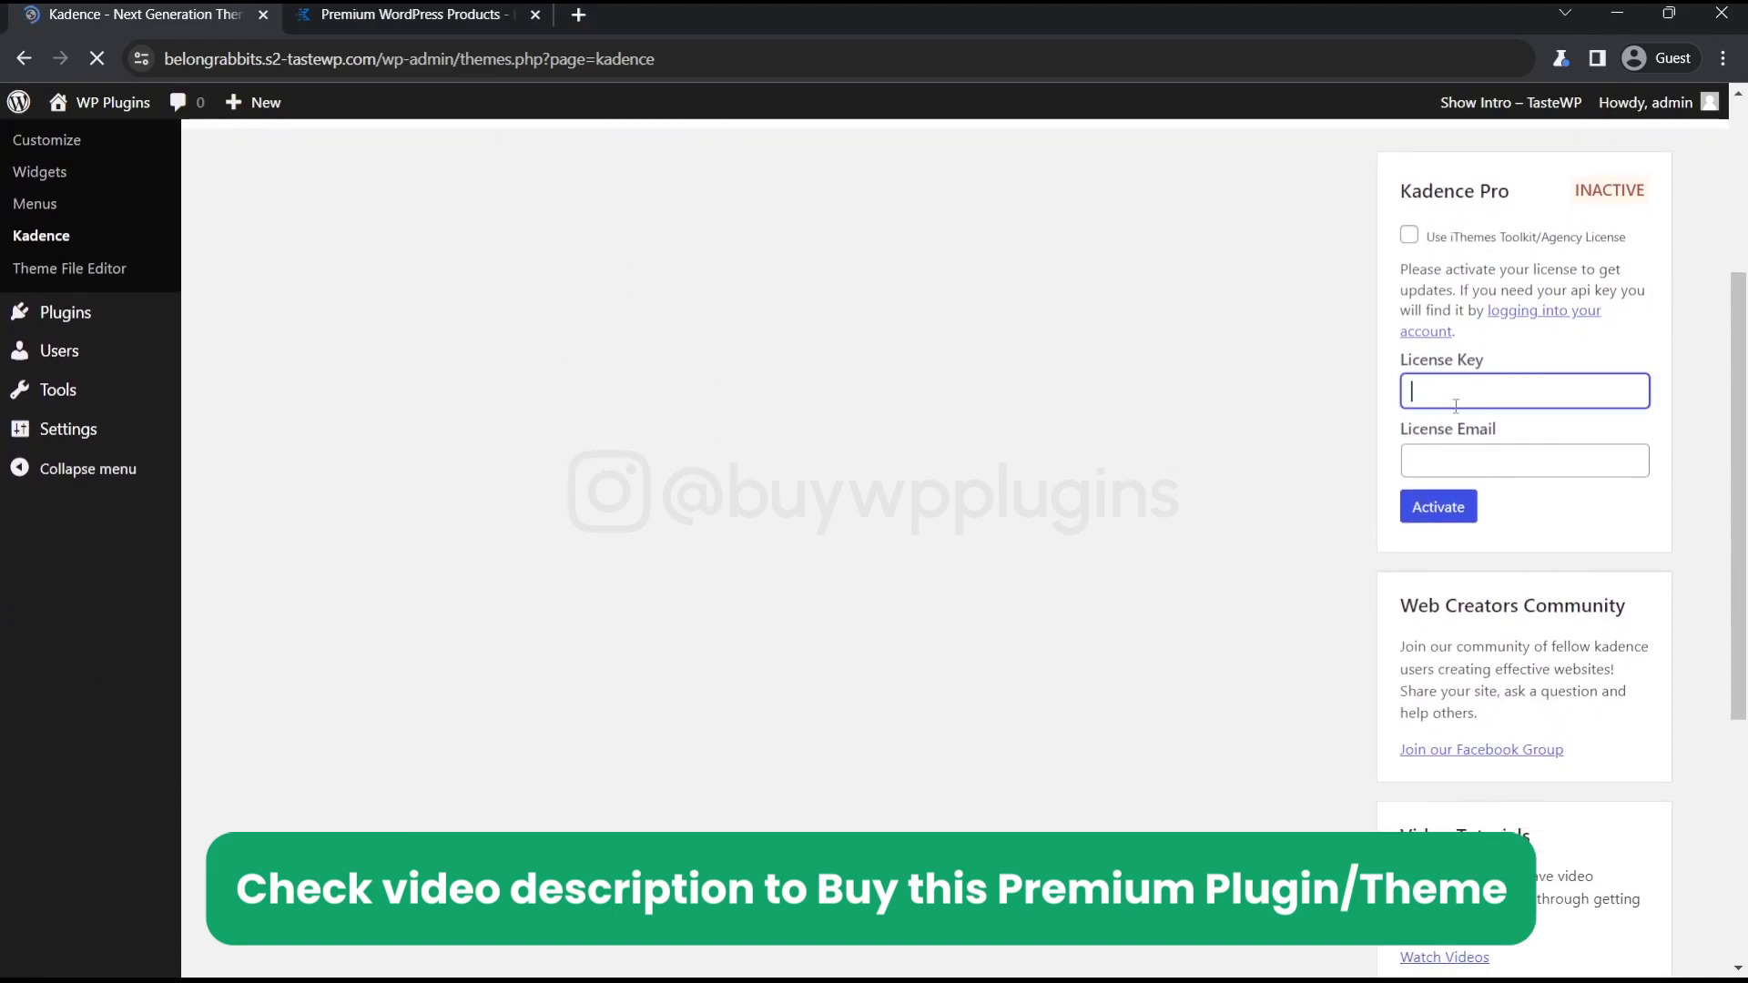
{"action": "left_click", "coordinate": [1444, 451]}
{"action": "key", "text": "alt+Tab"}
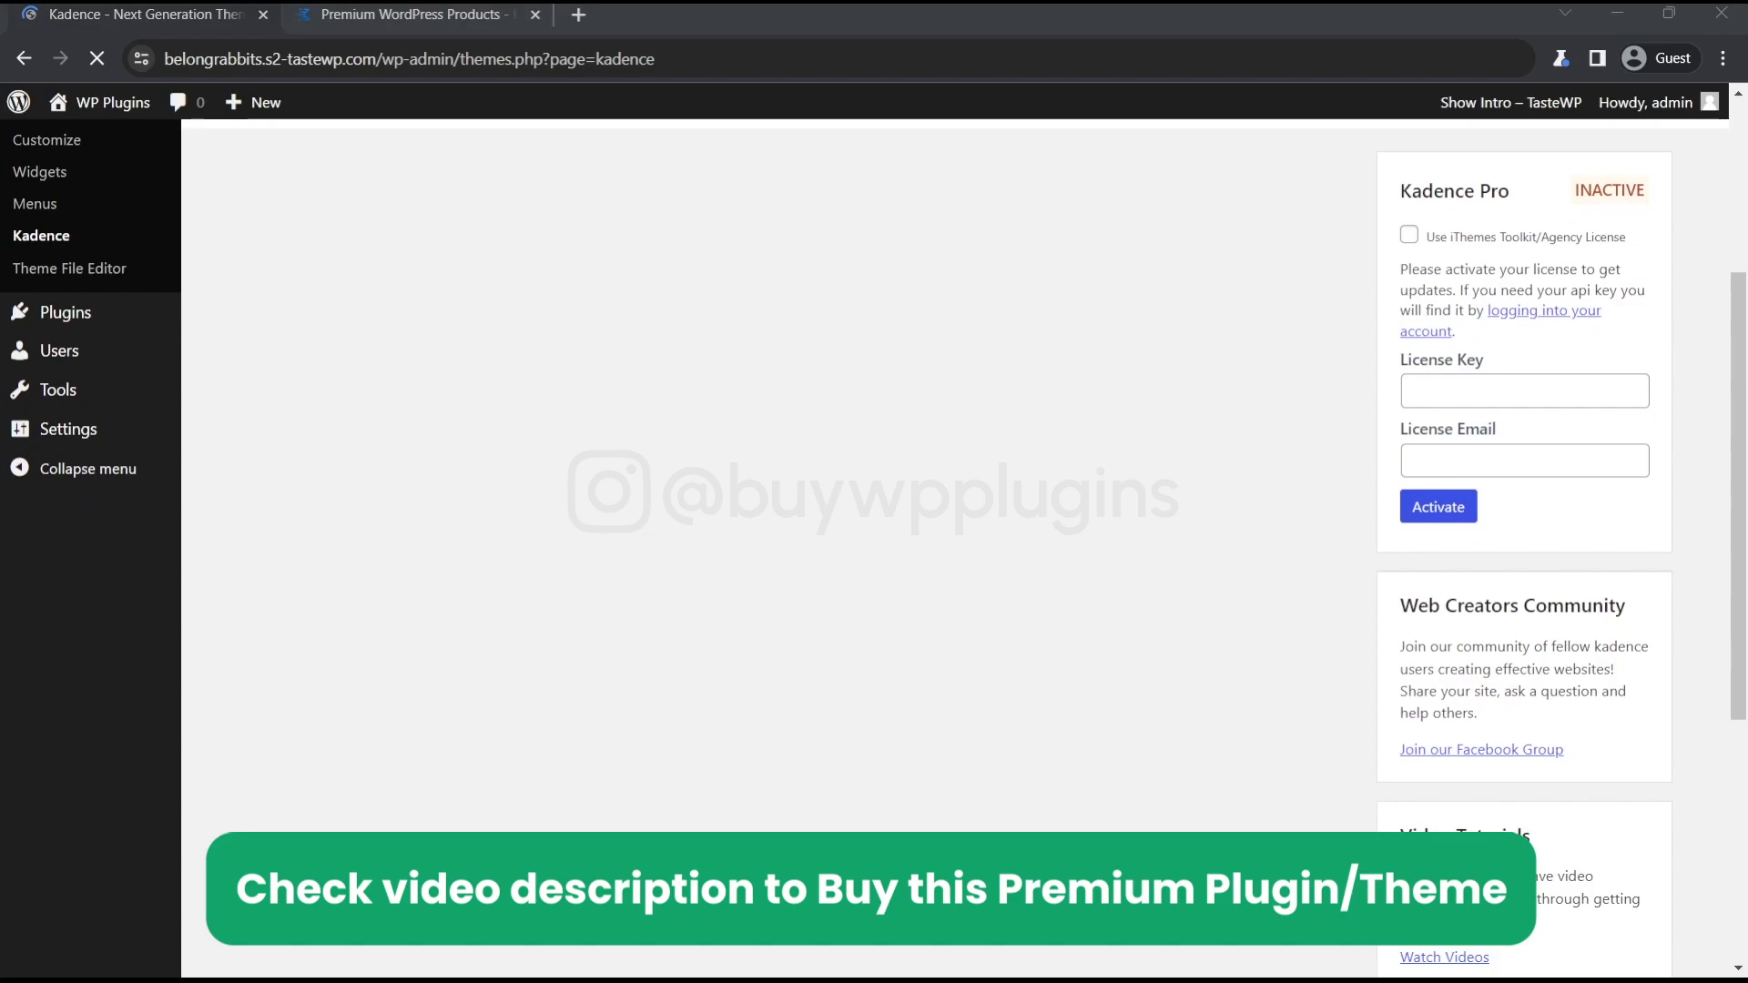
{"action": "key", "text": "alt+Tab"}
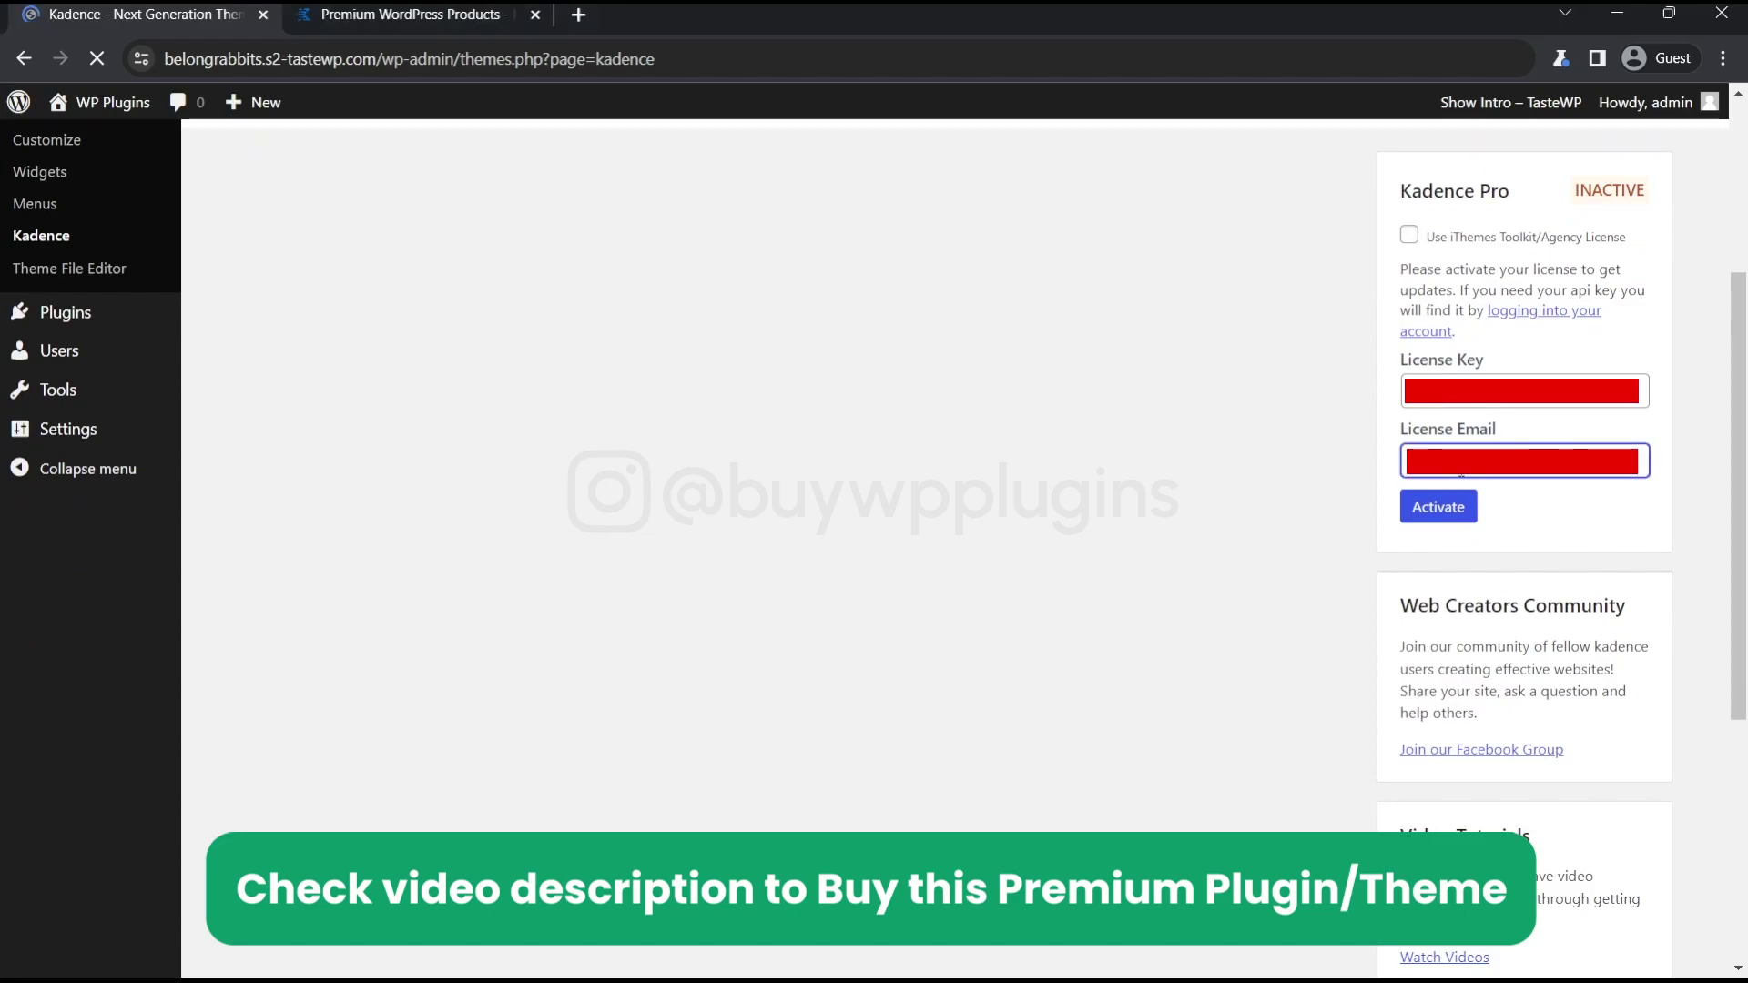
{"action": "key", "text": "alt+Tab"}
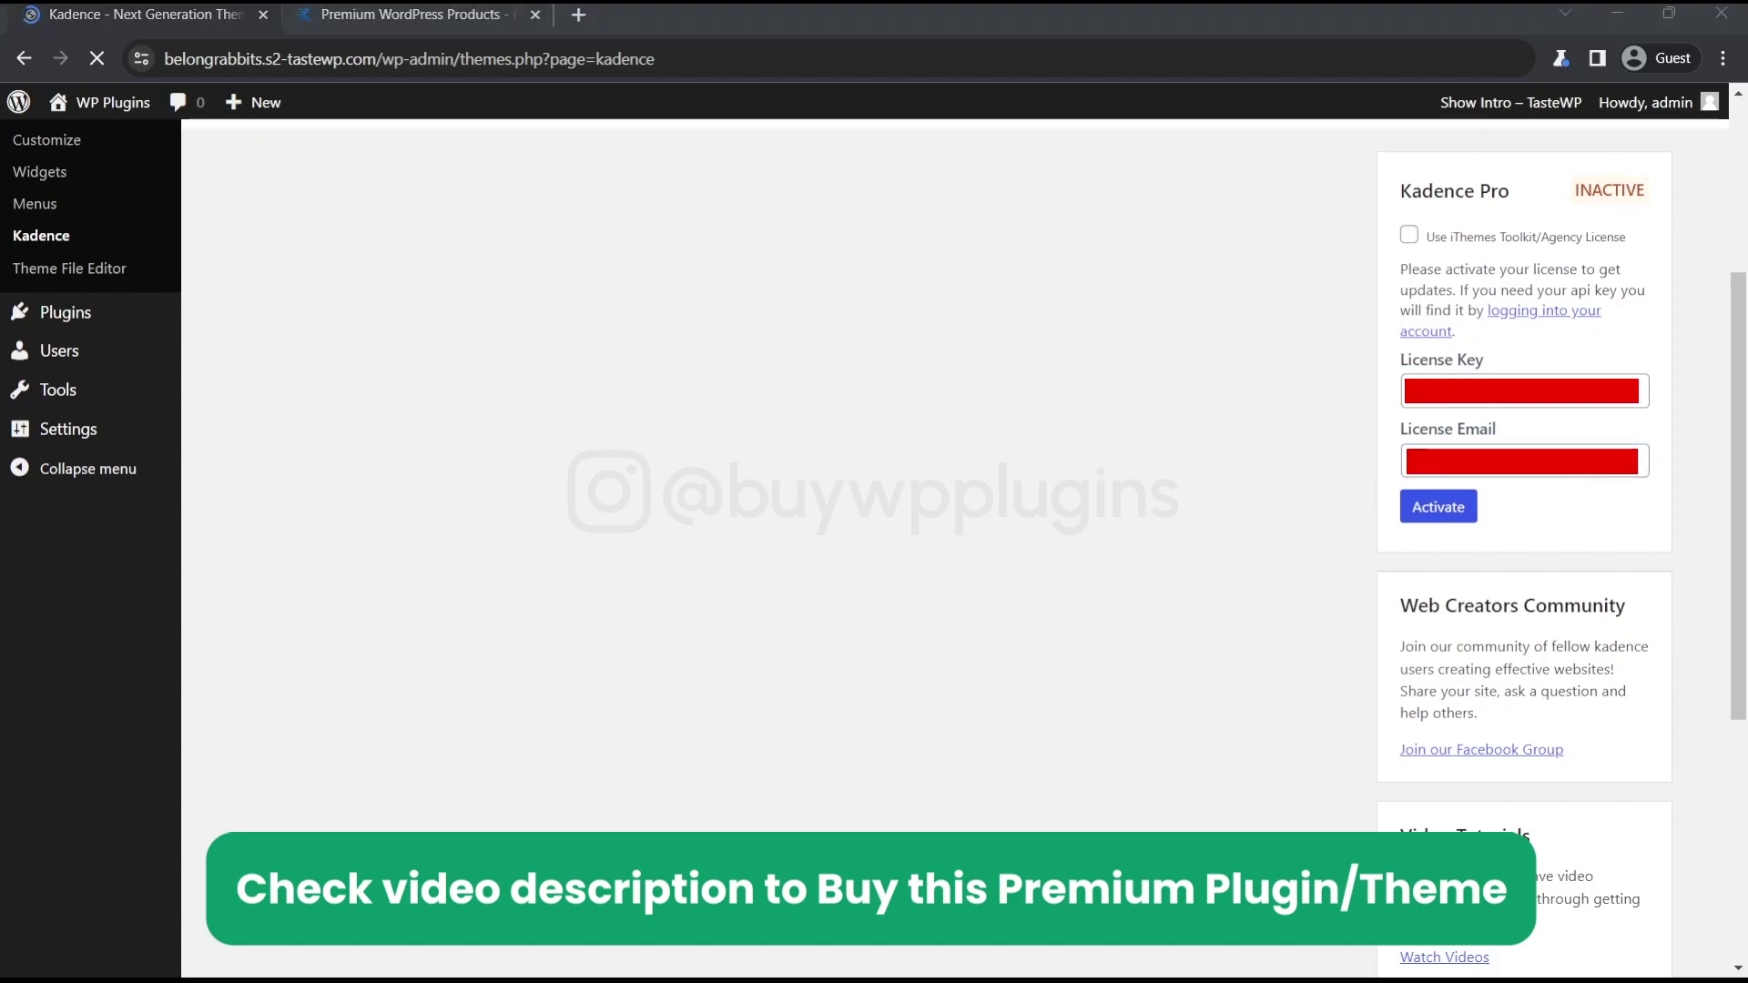
{"action": "key", "text": "alt+Tab"}
{"action": "left_click", "coordinate": [1459, 403]}
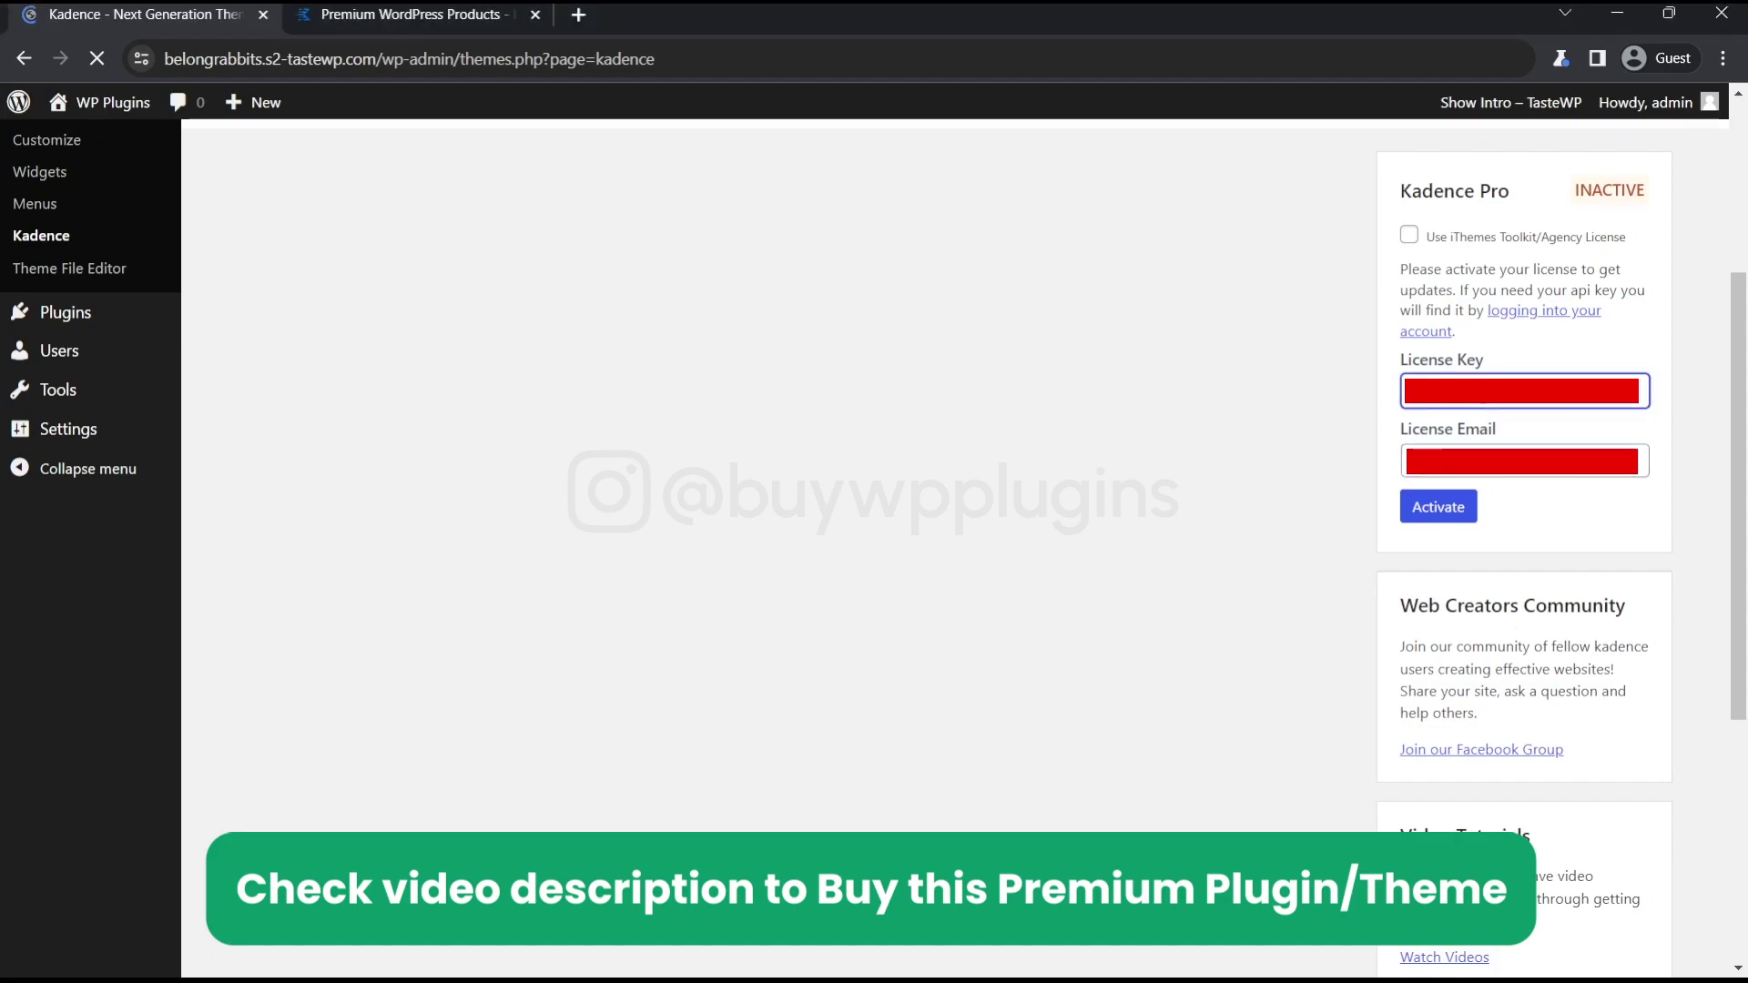
{"action": "left_click", "coordinate": [1452, 504]}
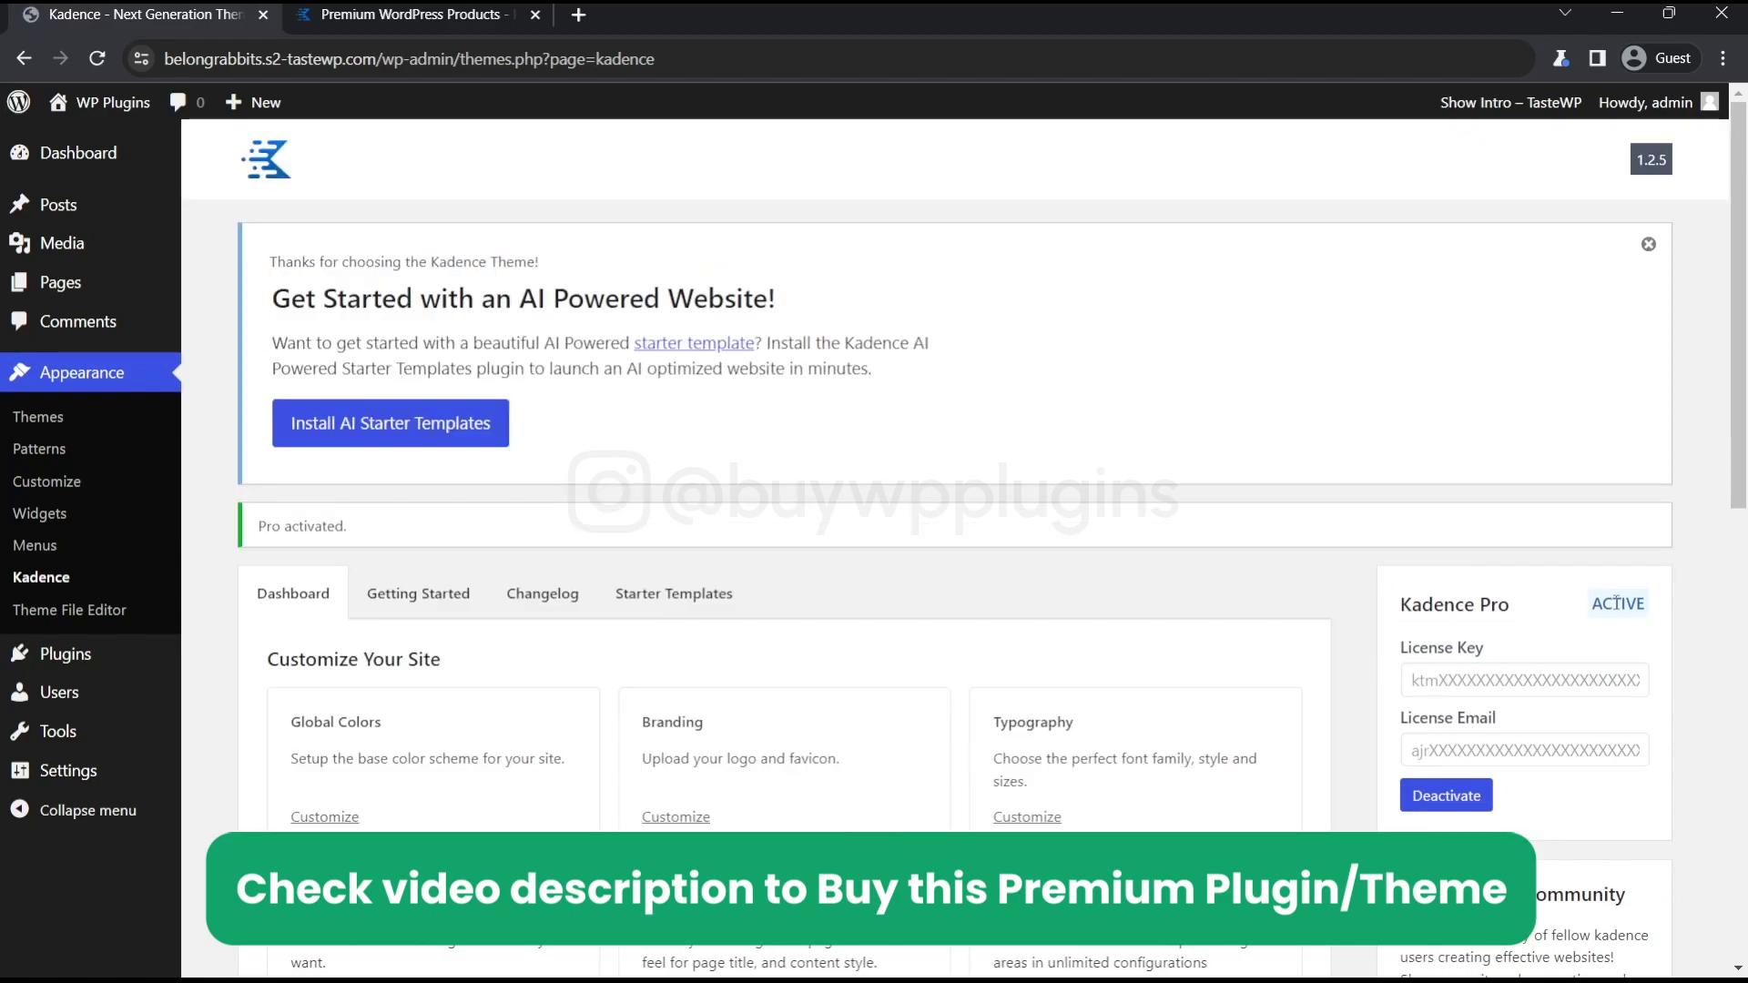
Check the ACTIVE license badge and the 'Pro activated' notice on the Kadence dashboard
{"action": "double_click", "coordinate": [1616, 602]}
{"action": "left_click", "coordinate": [1128, 575]}
{"action": "scroll", "coordinate": [1128, 575], "scroll_direction": "down", "scroll_amount": 6}
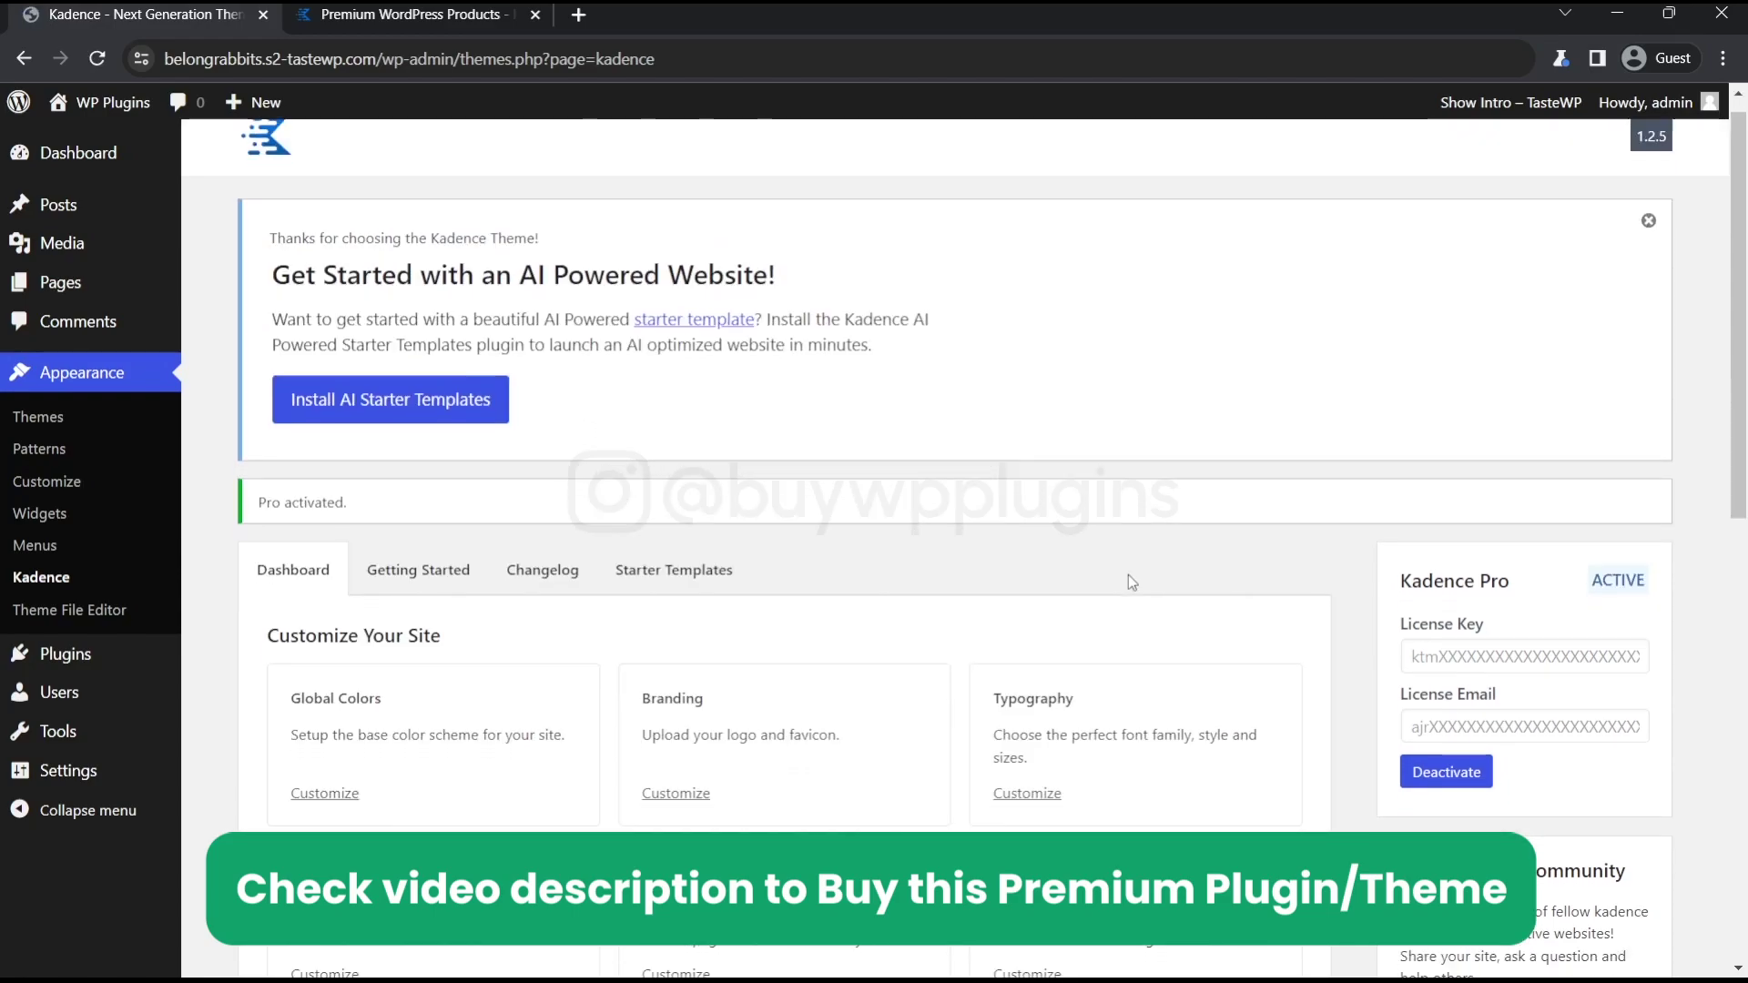
{"action": "scroll", "coordinate": [1128, 575], "scroll_direction": "up", "scroll_amount": 5}
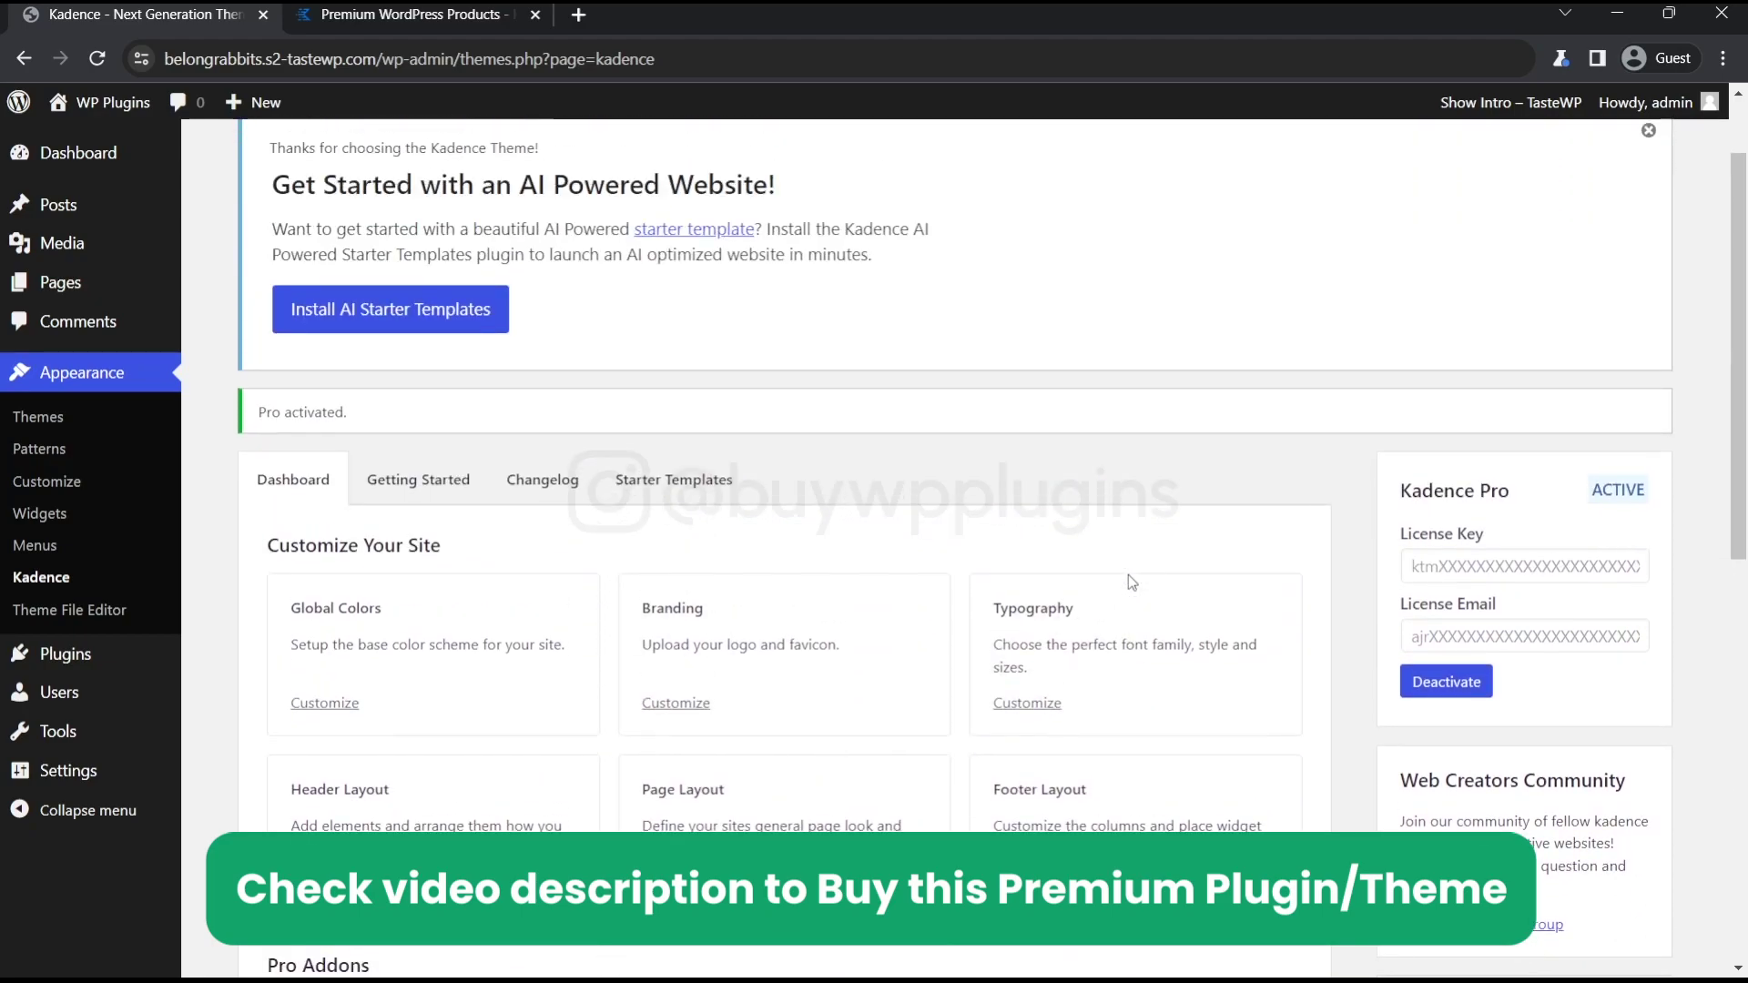
{"action": "scroll", "coordinate": [1128, 583], "scroll_direction": "down", "scroll_amount": 3}
{"action": "scroll", "coordinate": [1128, 582], "scroll_direction": "up", "scroll_amount": 3}
{"action": "double_click", "coordinate": [294, 411]}
{"action": "triple_click", "coordinate": [294, 412]}
{"action": "scroll", "coordinate": [823, 422], "scroll_direction": "down", "scroll_amount": 9}
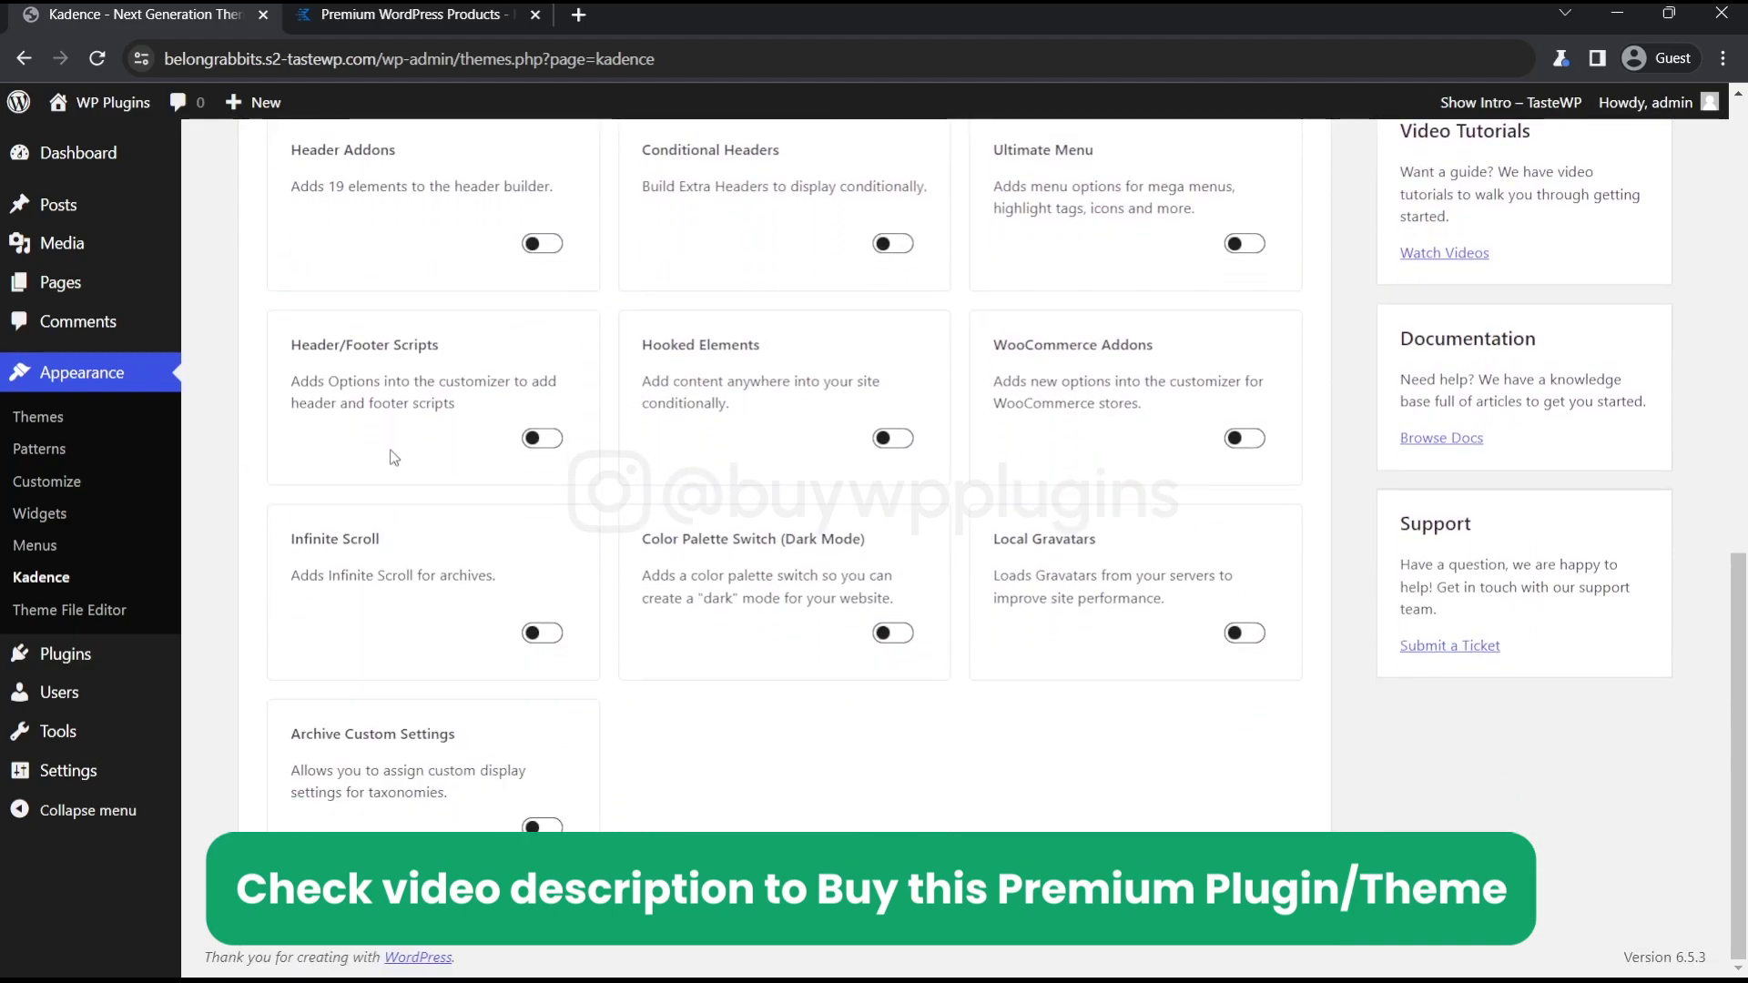
{"action": "scroll", "coordinate": [393, 457], "scroll_direction": "up", "scroll_amount": 2}
{"action": "scroll", "coordinate": [393, 457], "scroll_direction": "up", "scroll_amount": 3}
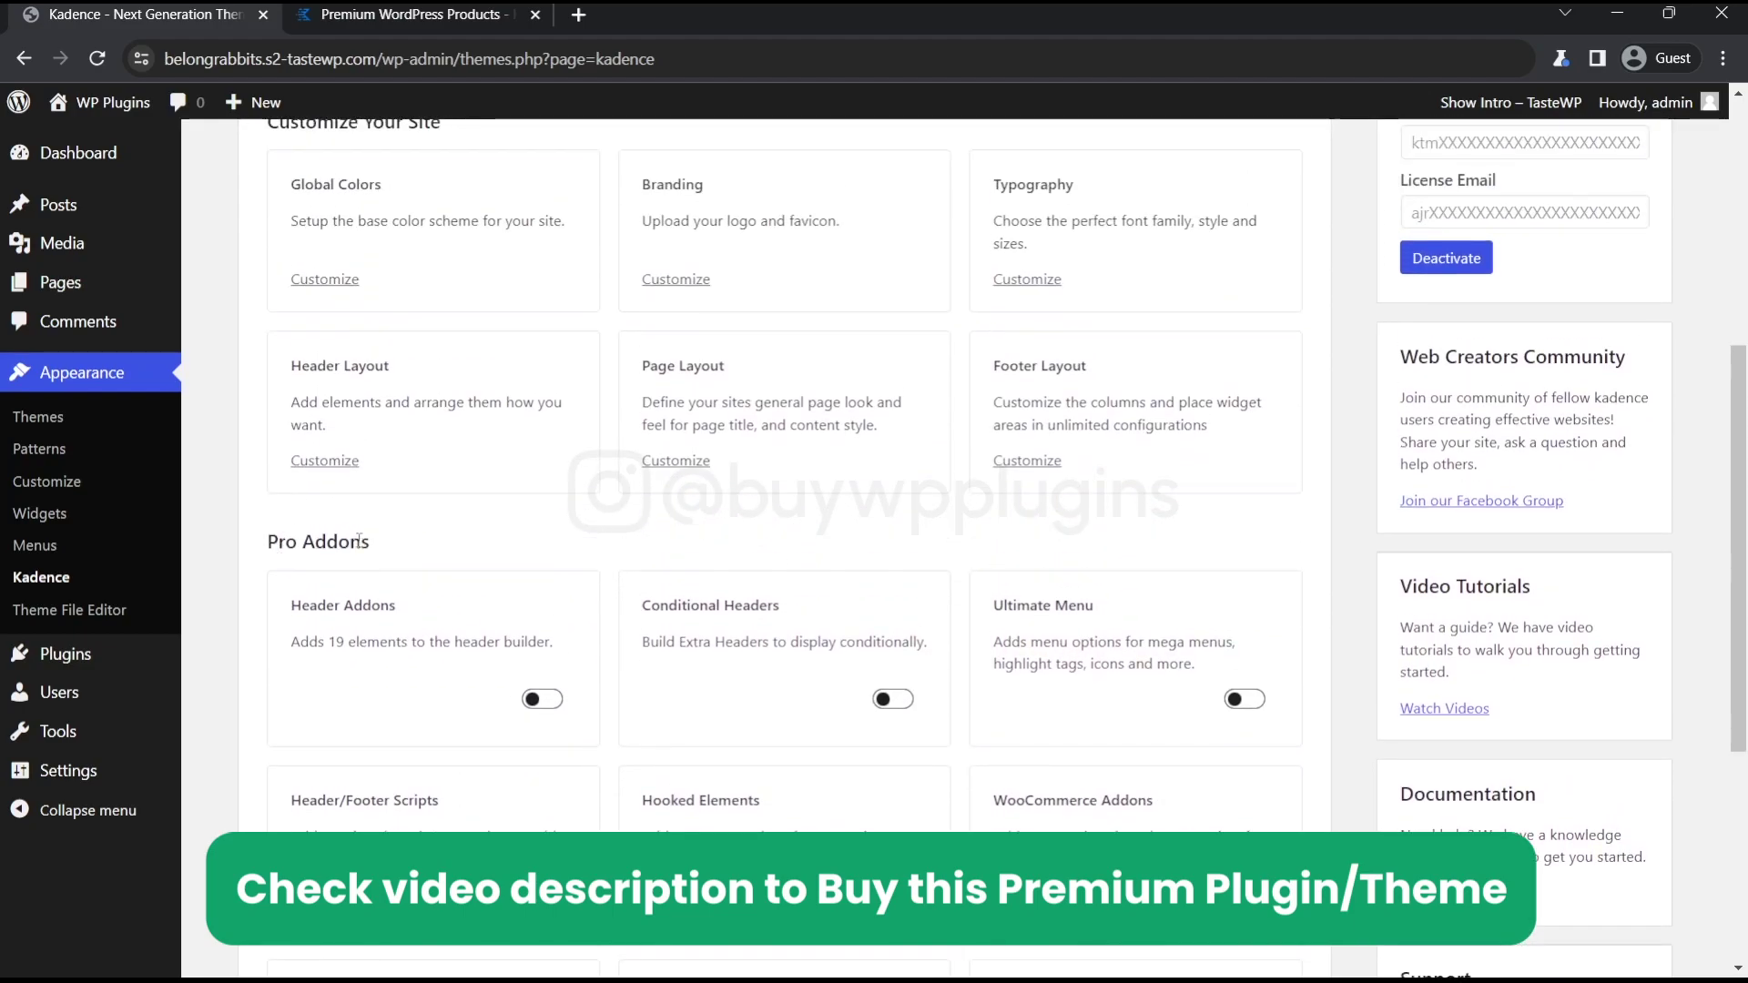
{"action": "scroll", "coordinate": [600, 769], "scroll_direction": "up", "scroll_amount": 3}
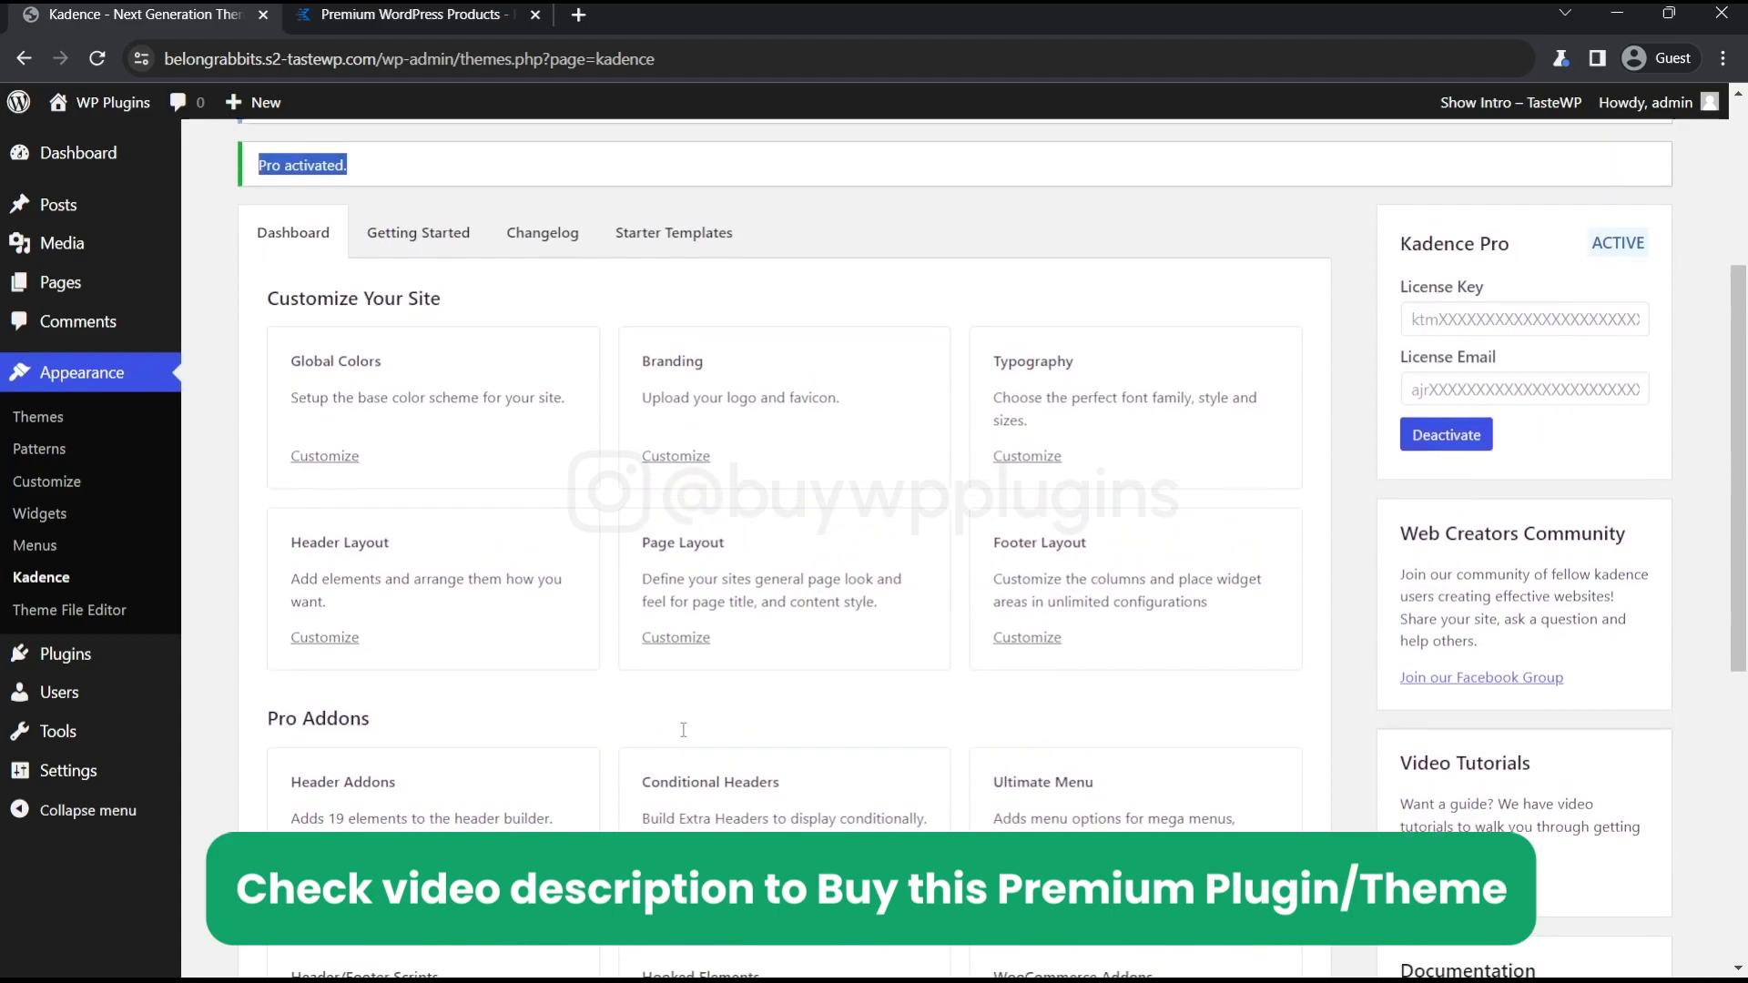
{"action": "scroll", "coordinate": [494, 507], "scroll_direction": "up", "scroll_amount": 3}
Browse the Getting Started, Starter Templates and Changelog sections, then go to the Themes page
{"action": "left_click", "coordinate": [457, 512]}
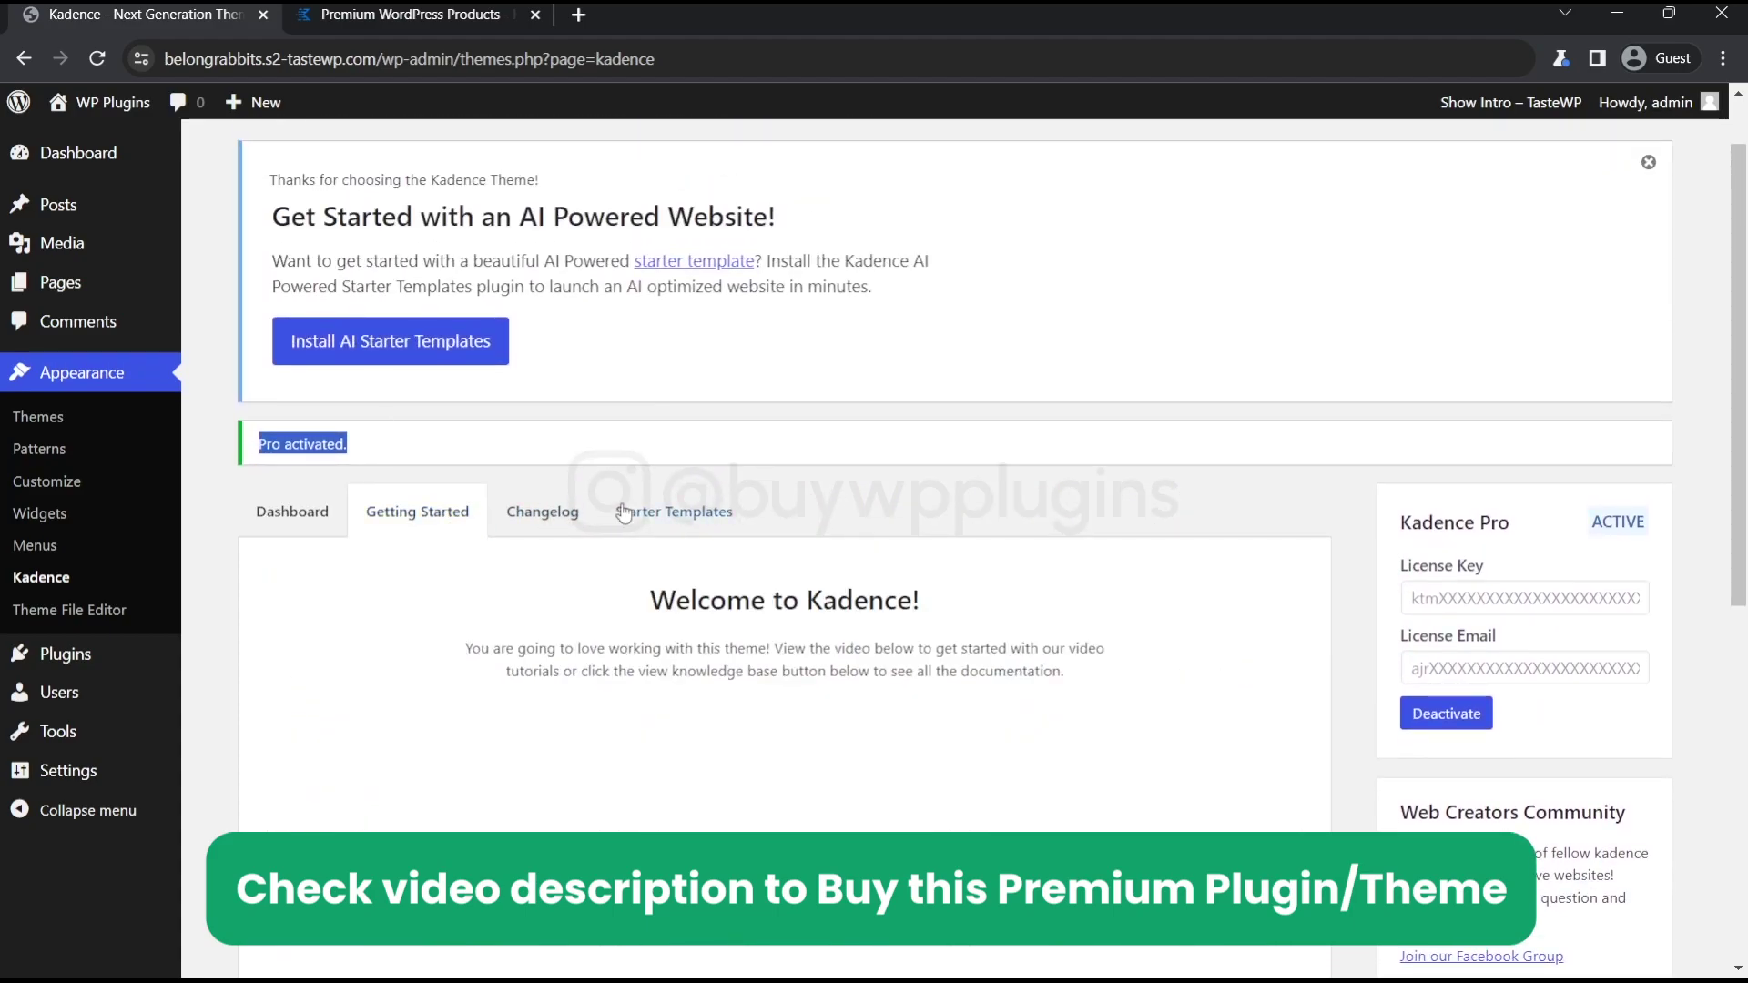
{"action": "left_click", "coordinate": [724, 512]}
{"action": "left_click", "coordinate": [517, 515]}
{"action": "left_click", "coordinate": [456, 516]}
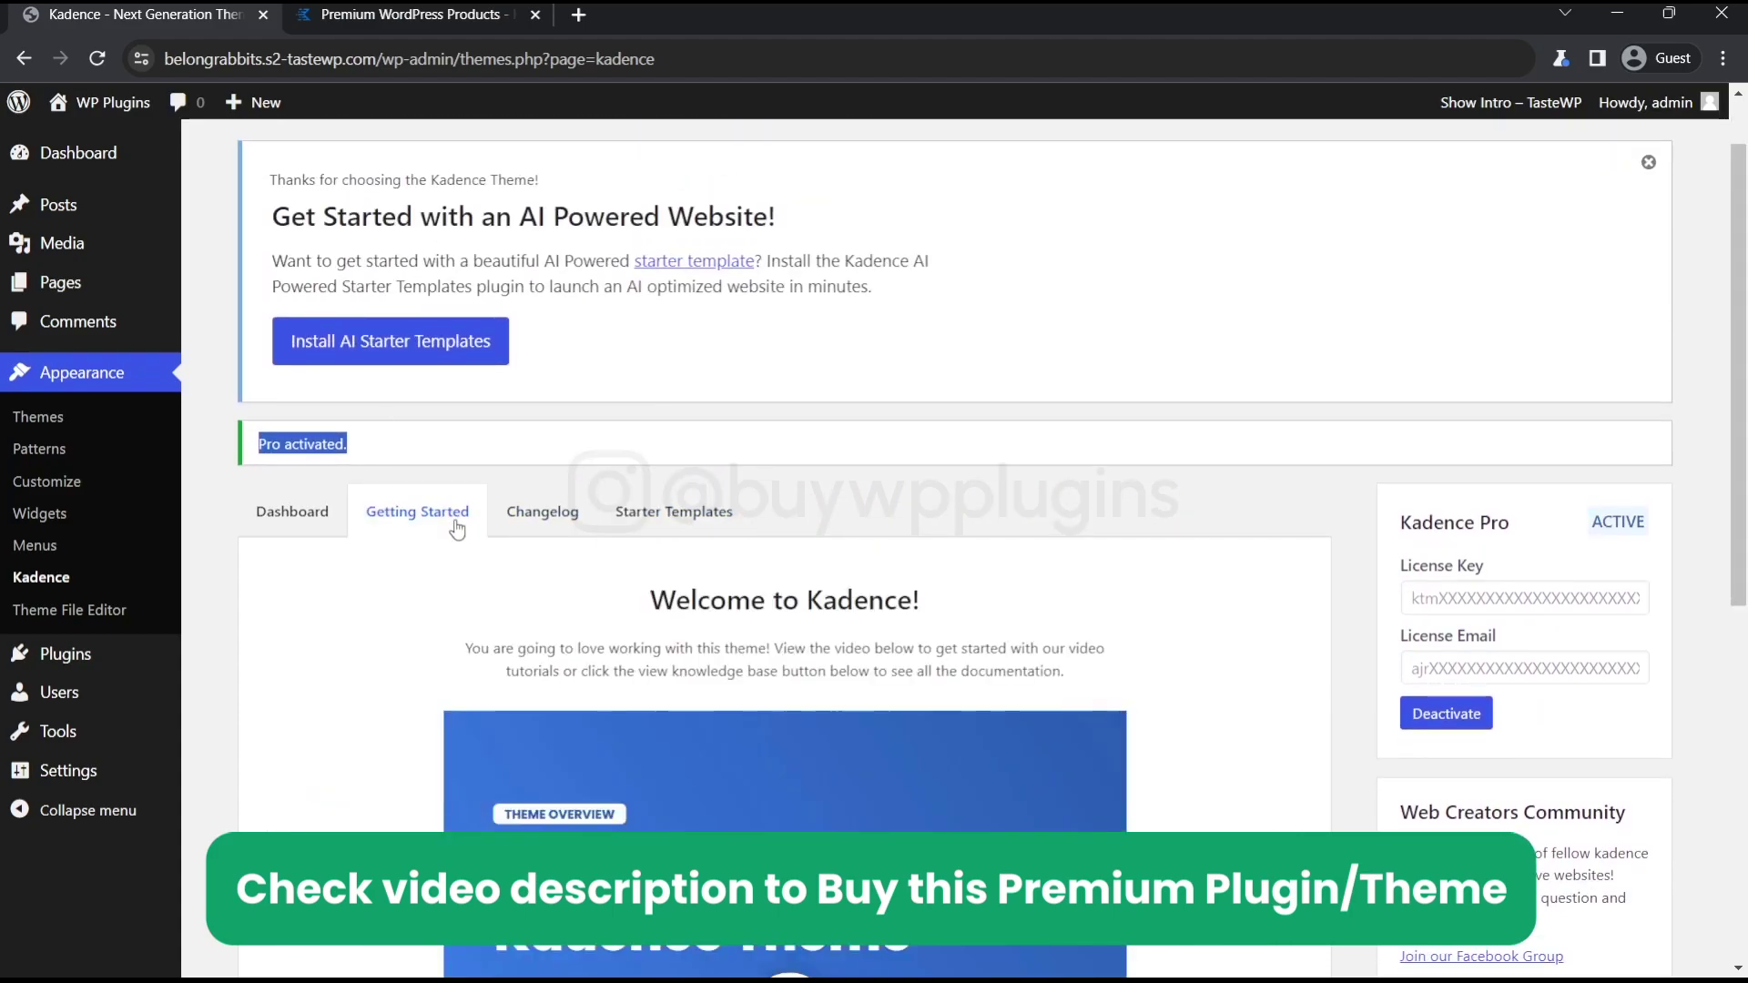
{"action": "left_click", "coordinate": [537, 511]}
{"action": "scroll", "coordinate": [537, 508], "scroll_direction": "down", "scroll_amount": 3}
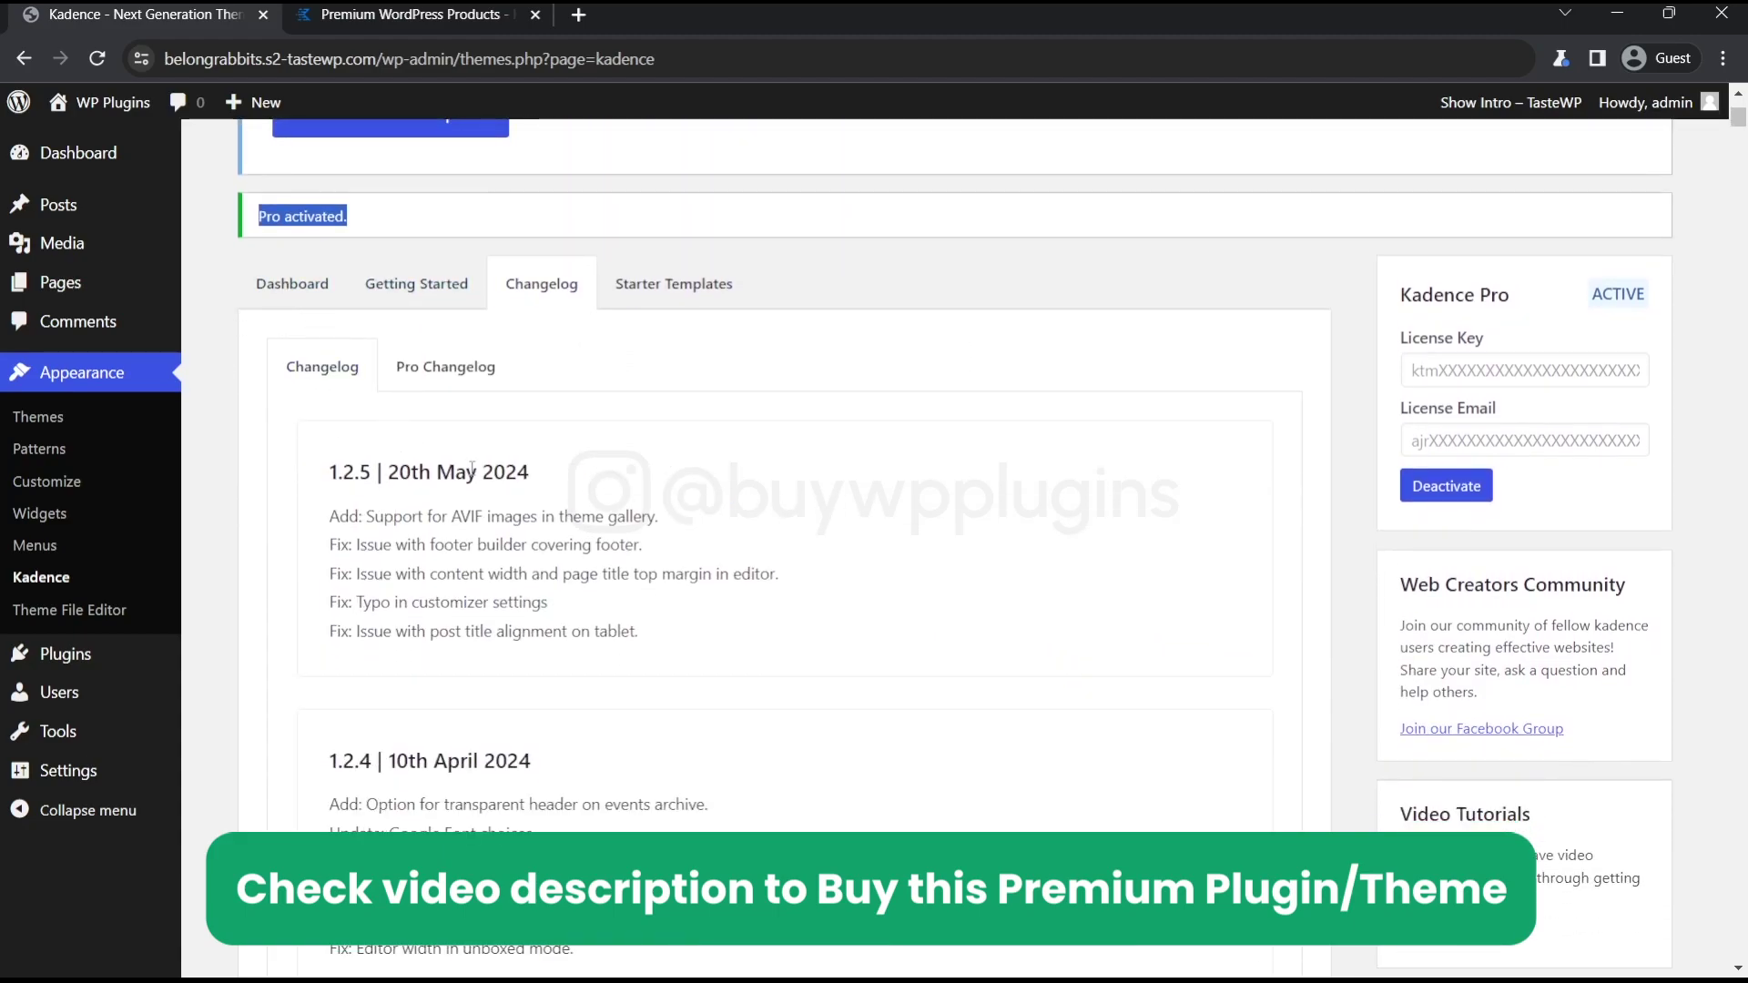
{"action": "left_click", "coordinate": [292, 282]}
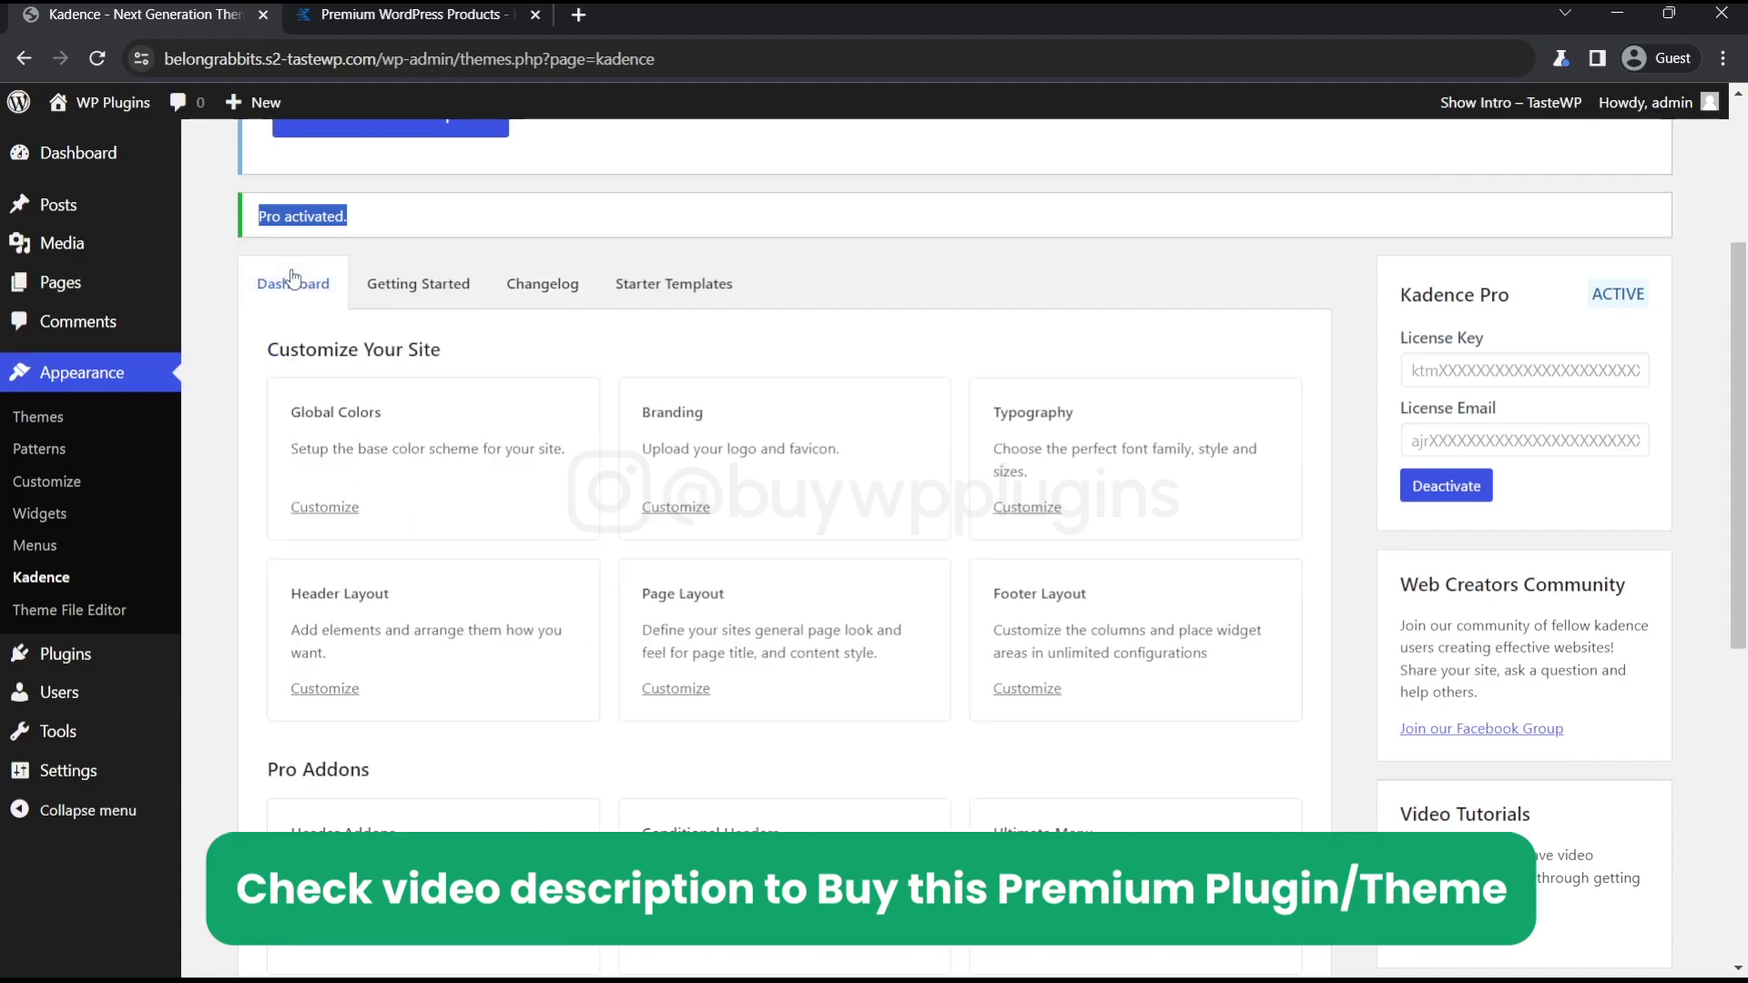
{"action": "scroll", "coordinate": [292, 282], "scroll_direction": "up", "scroll_amount": 3}
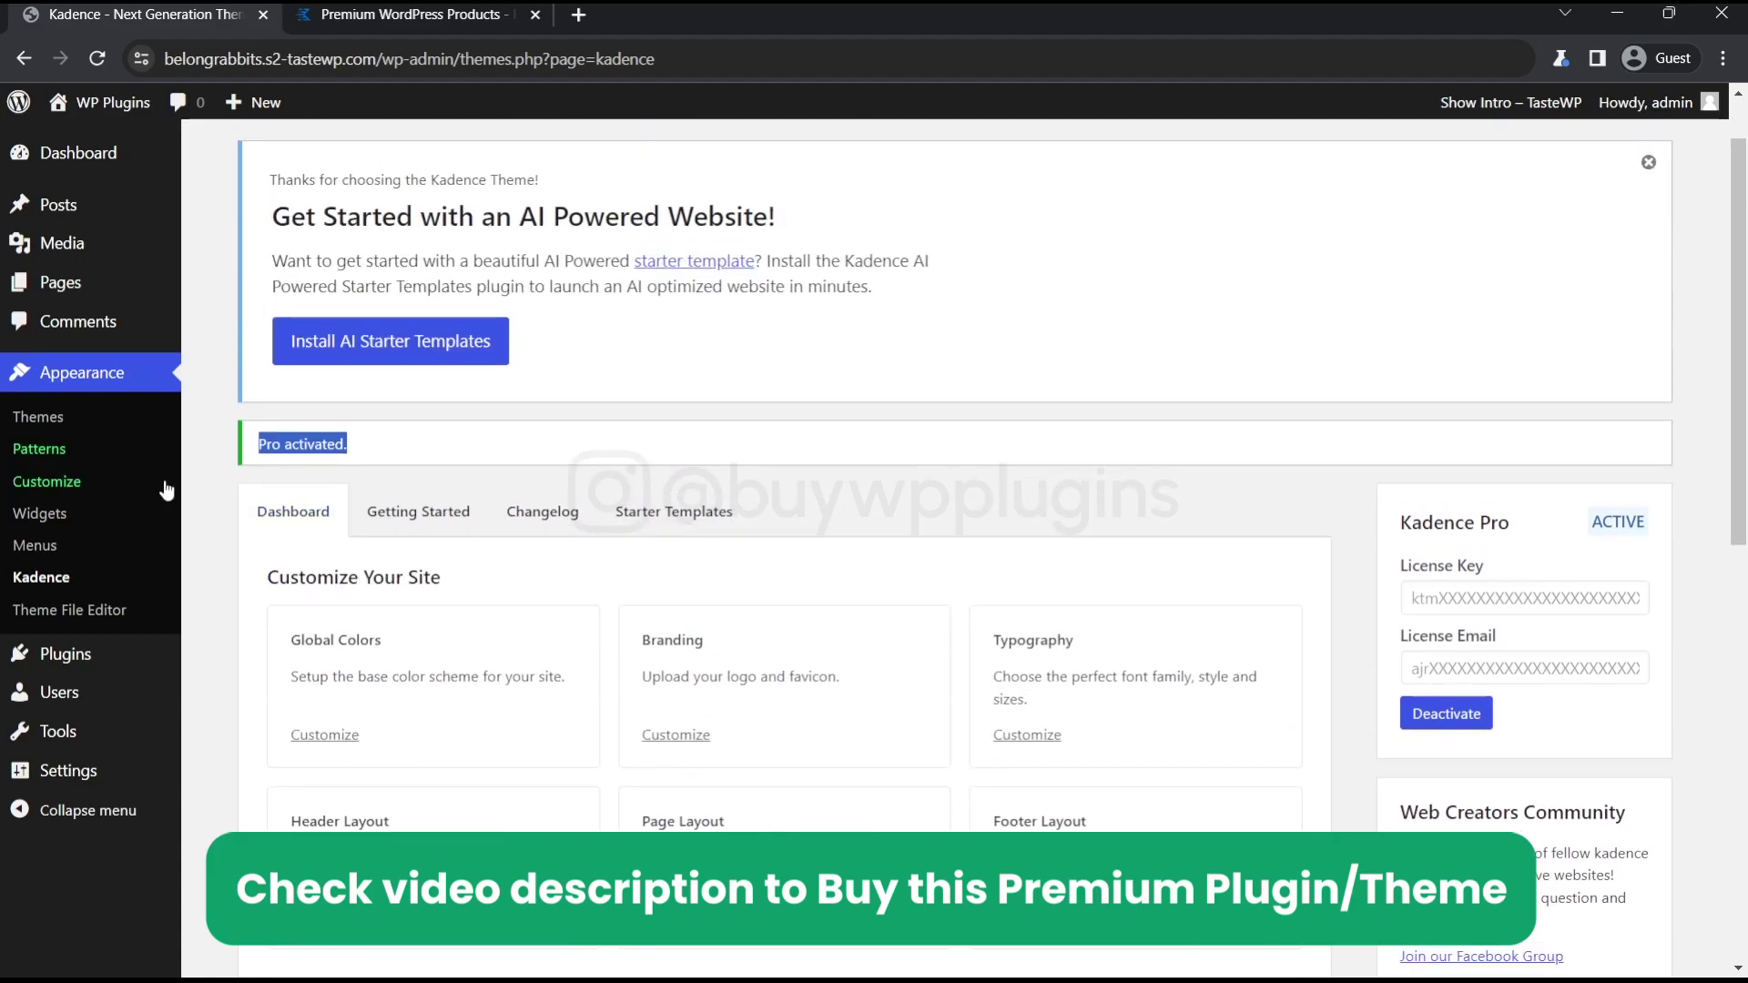
{"action": "left_click", "coordinate": [106, 416]}
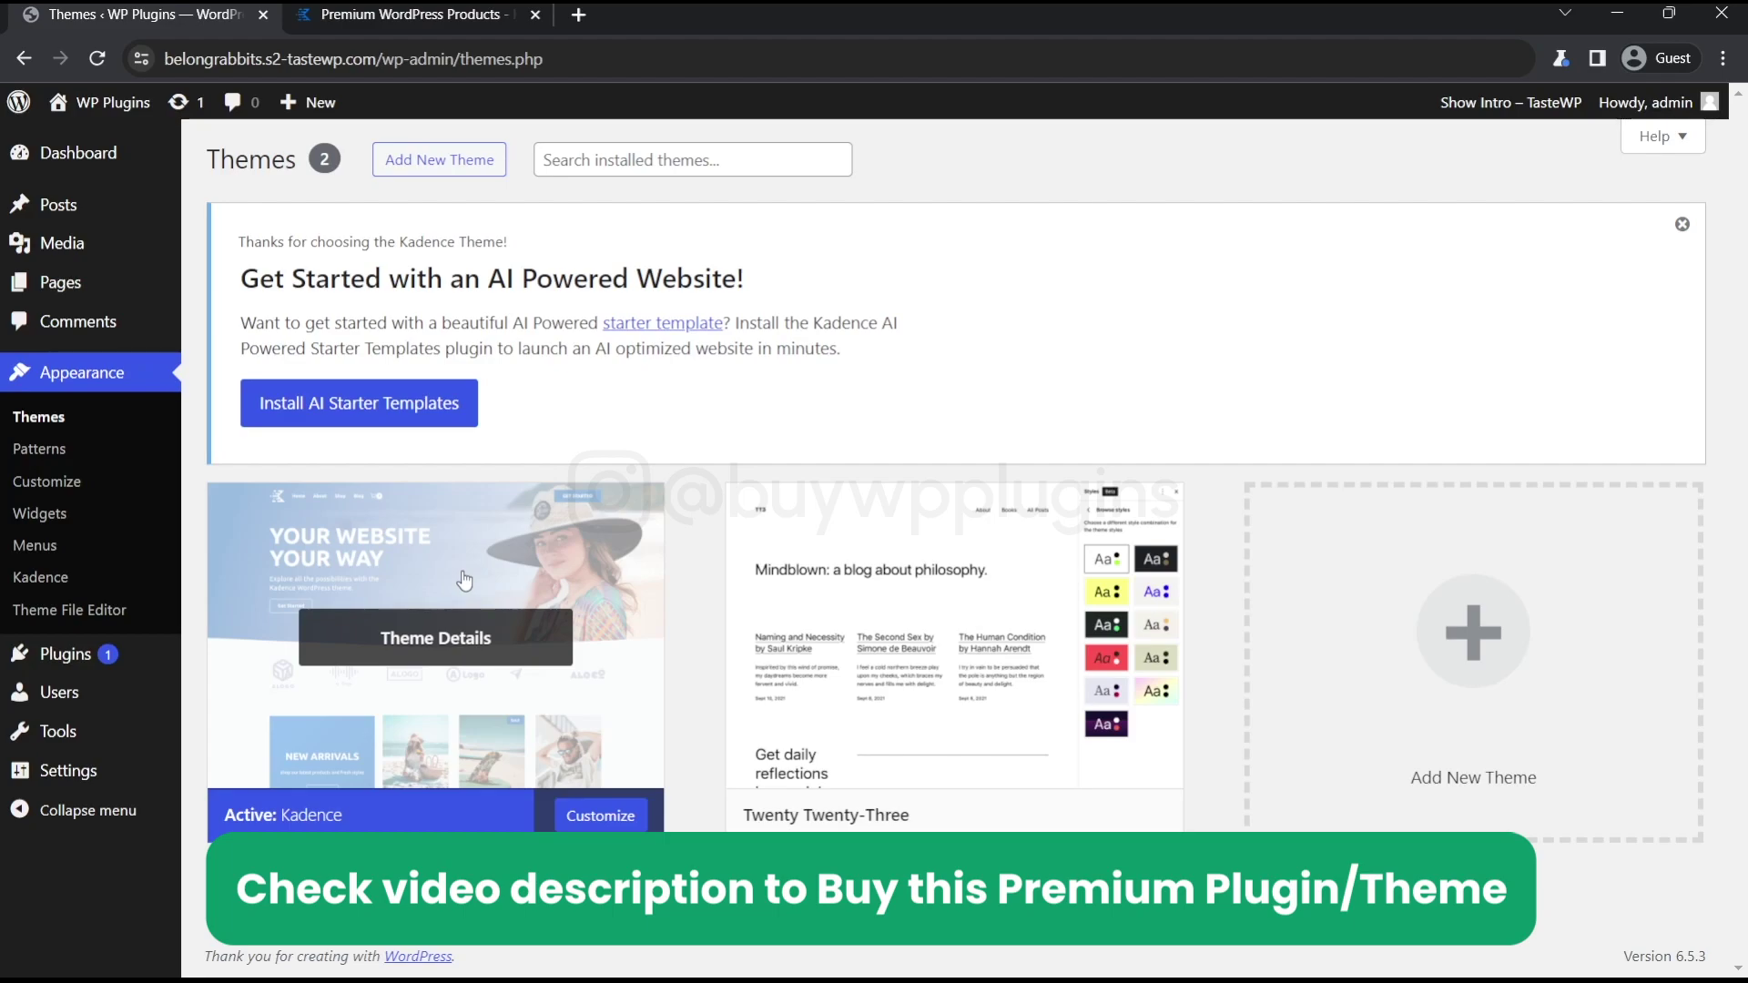
Update Kadence Pro from 1.0.10 to 1.0.20 in Installed Plugins and reload the list
{"action": "left_click", "coordinate": [165, 663]}
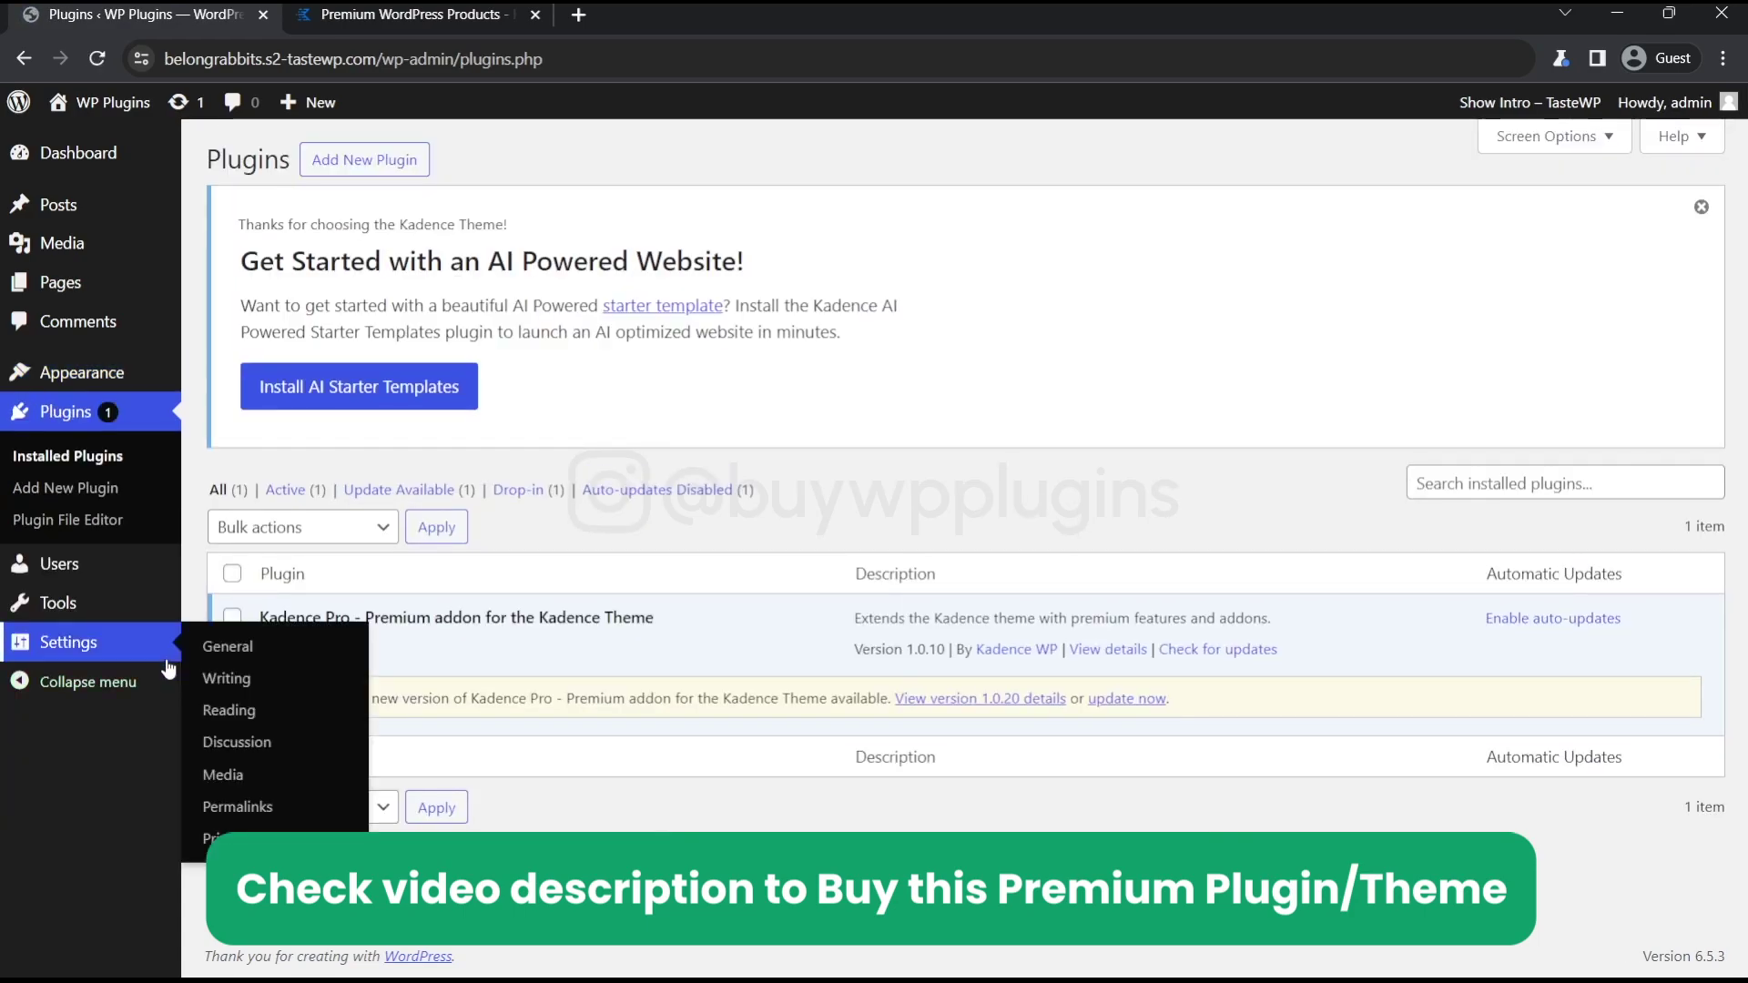
{"action": "left_click", "coordinate": [1124, 703]}
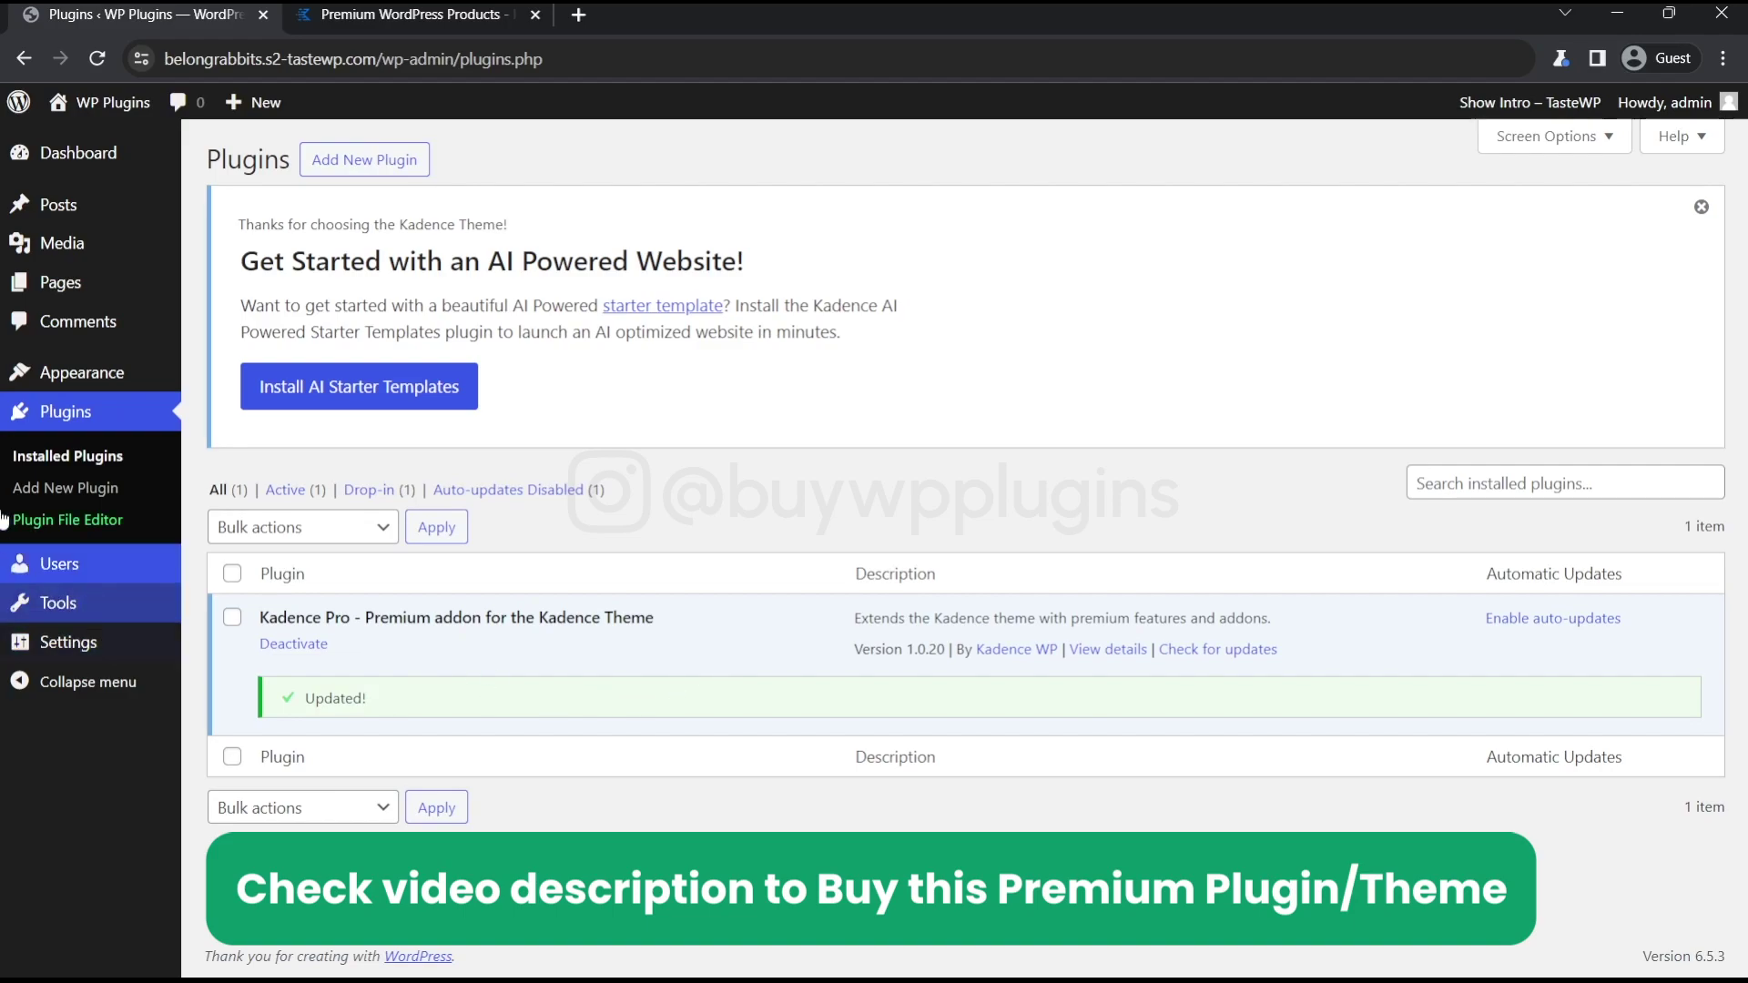
{"action": "left_click", "coordinate": [67, 456]}
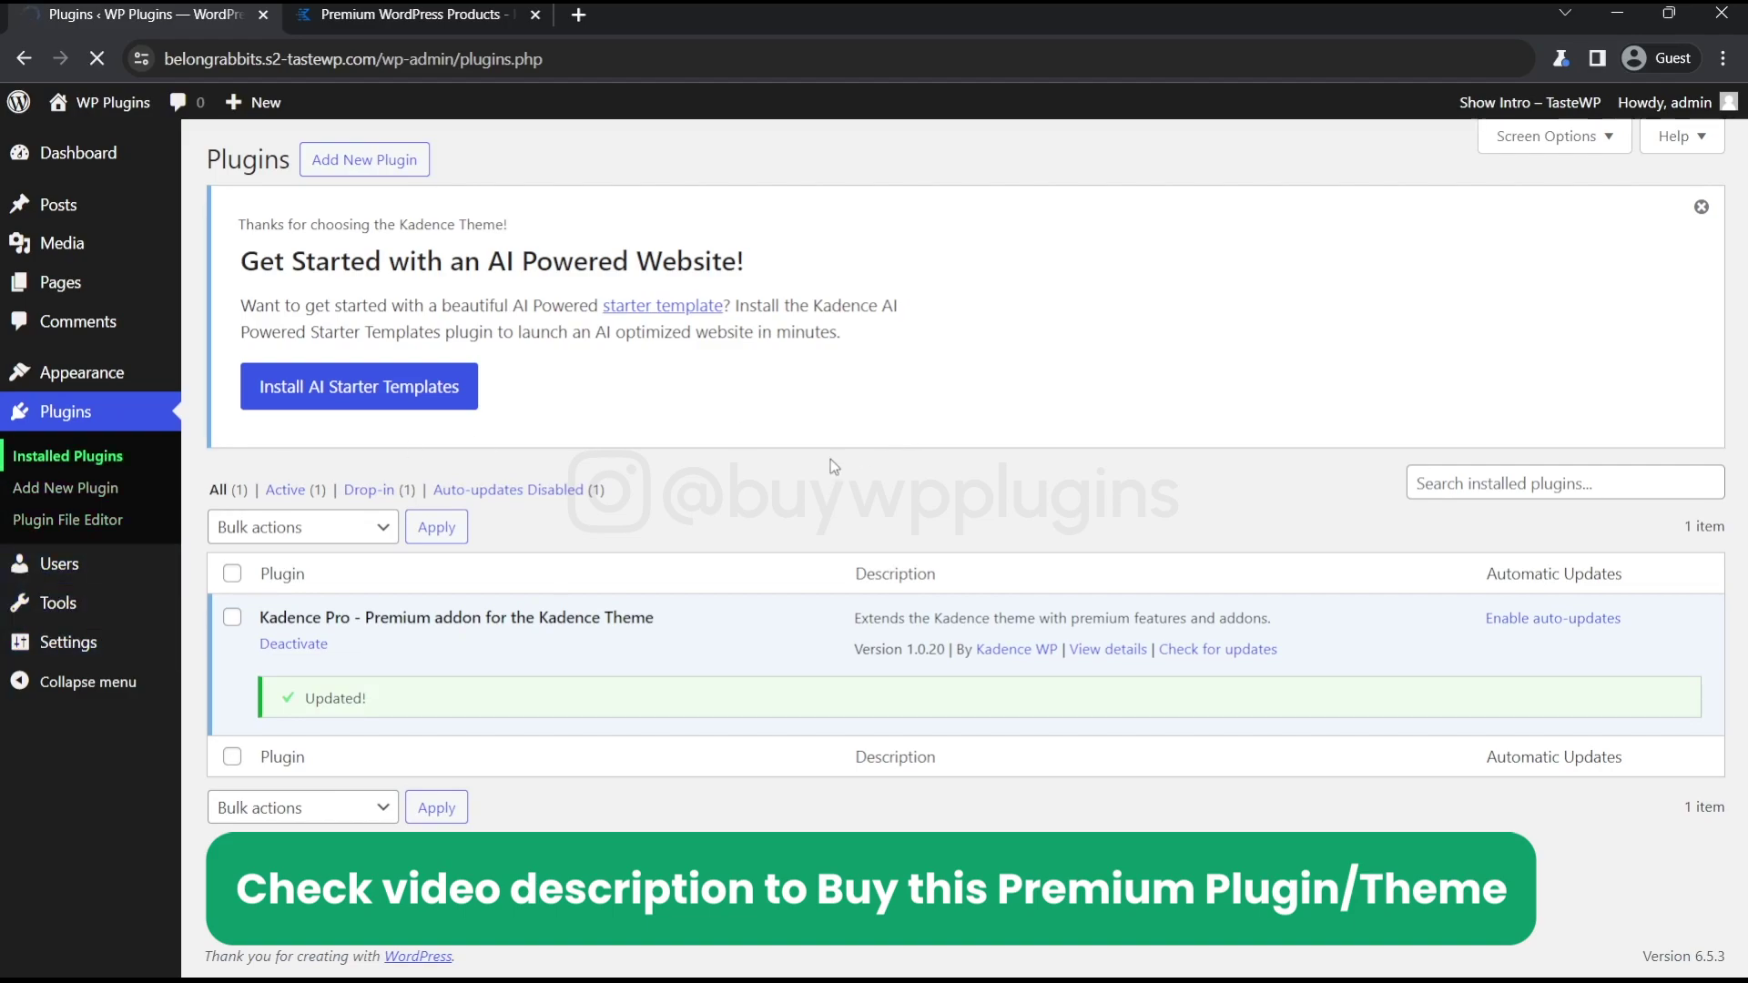